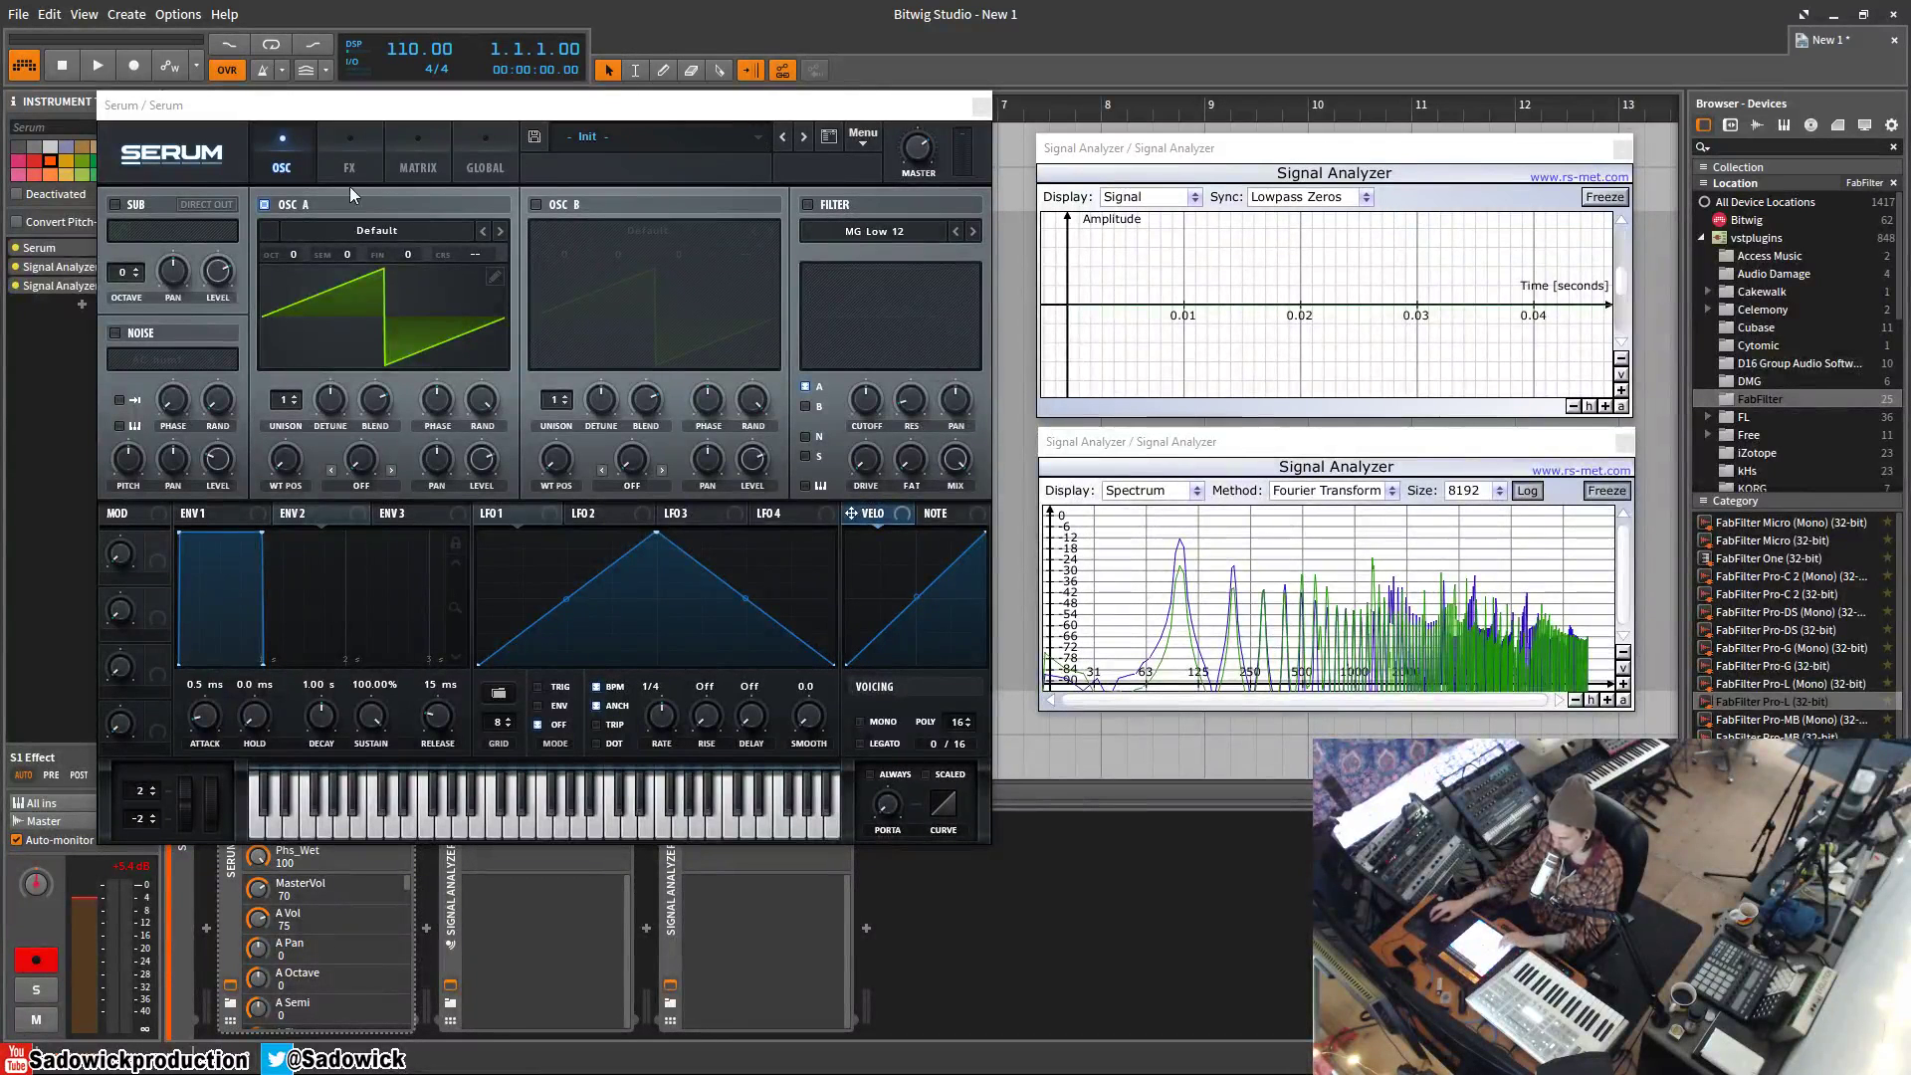
Show Serum's FX page and enable Flanger, Phaser and Chorus in the effects list.
{"action": "left_click", "coordinate": [229, 986]}
{"action": "left_click", "coordinate": [230, 986]}
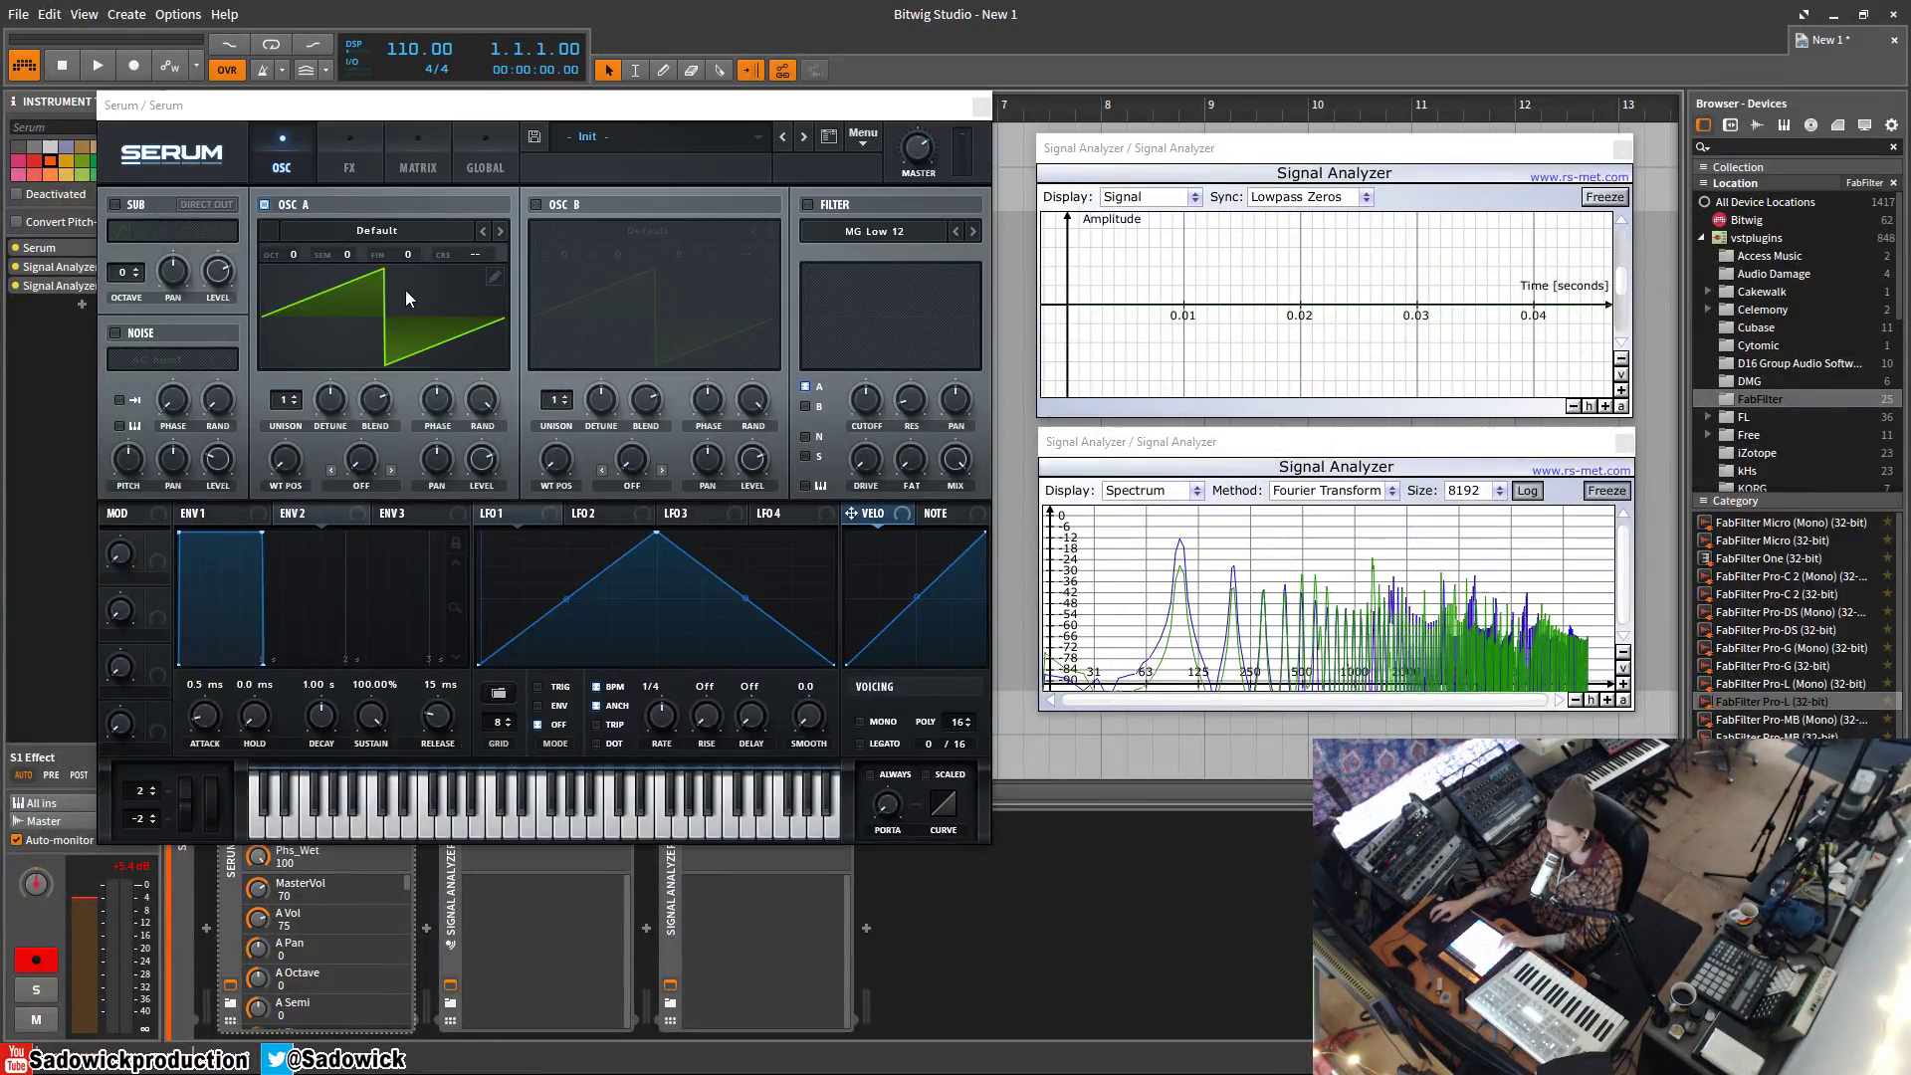
{"action": "left_click", "coordinate": [354, 164]}
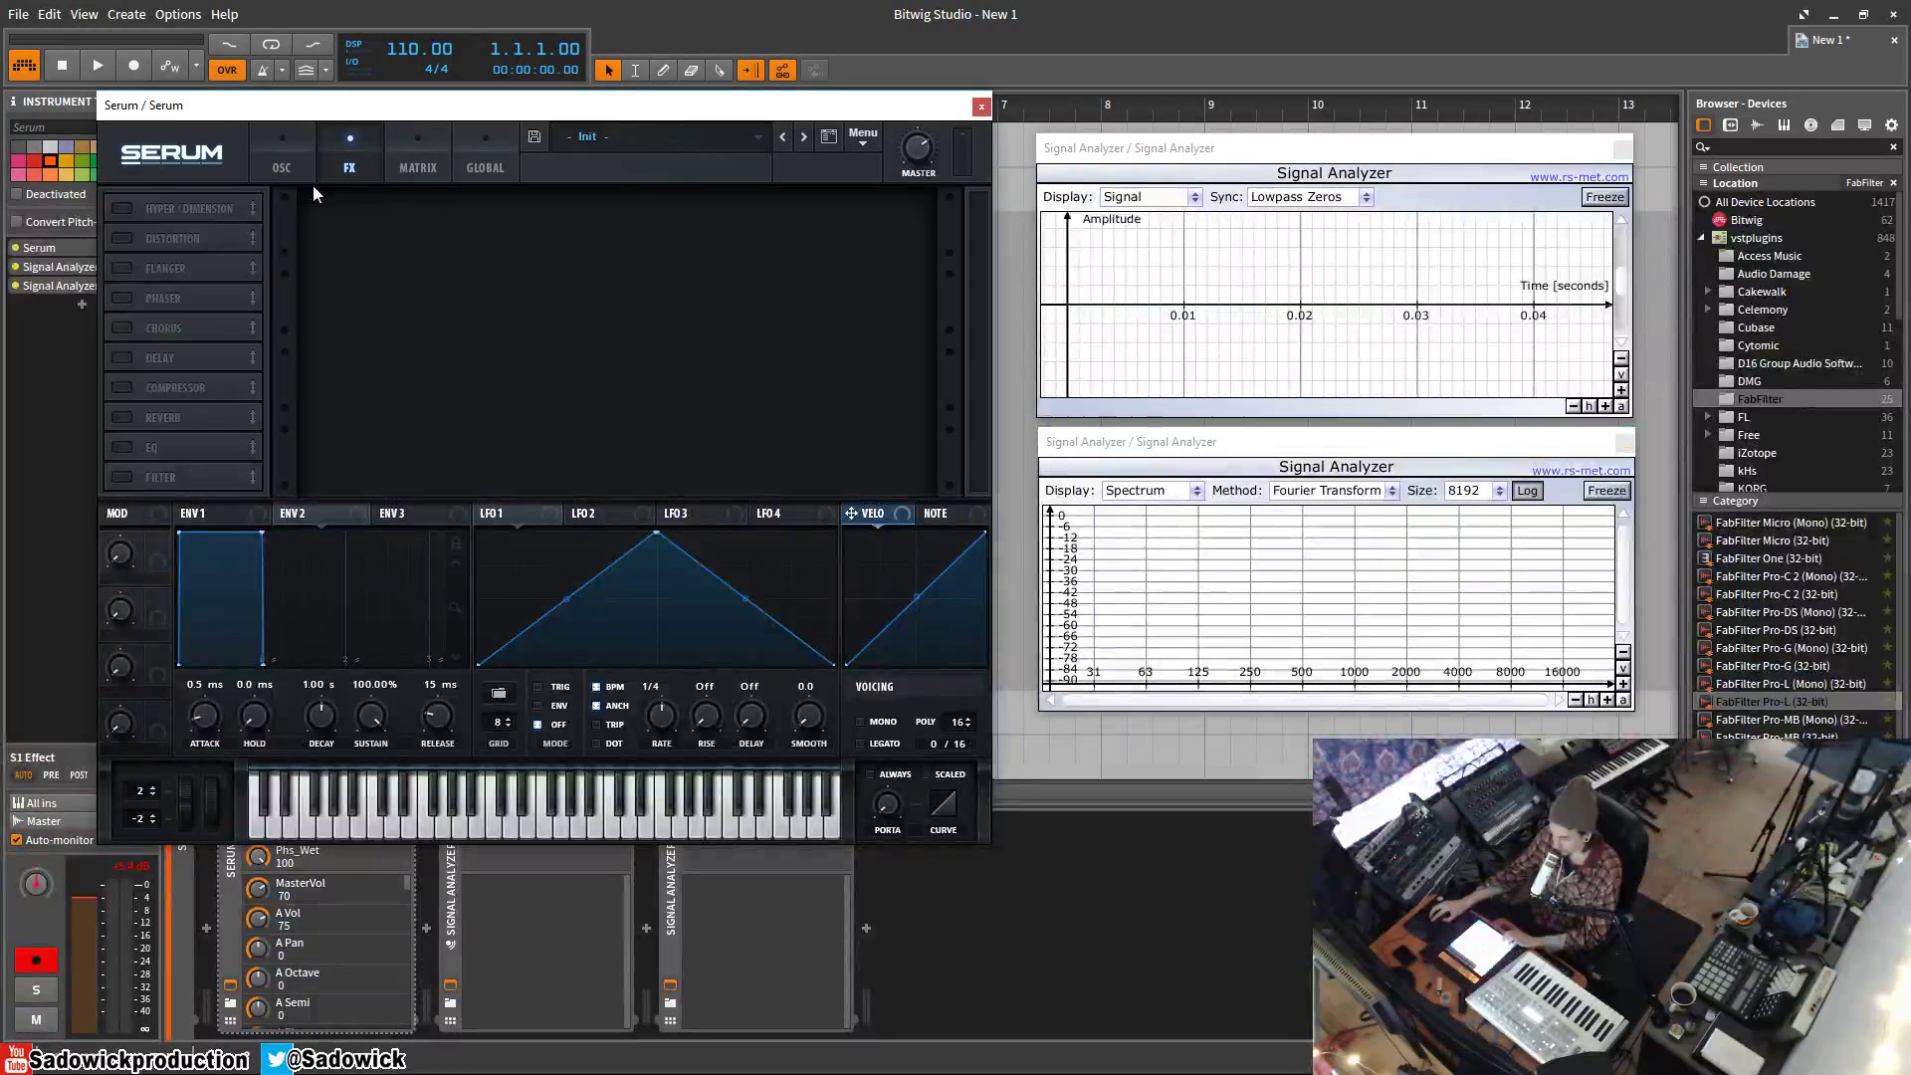
{"action": "left_click", "coordinate": [122, 269]}
{"action": "left_click", "coordinate": [124, 298]}
{"action": "left_click", "coordinate": [123, 327]}
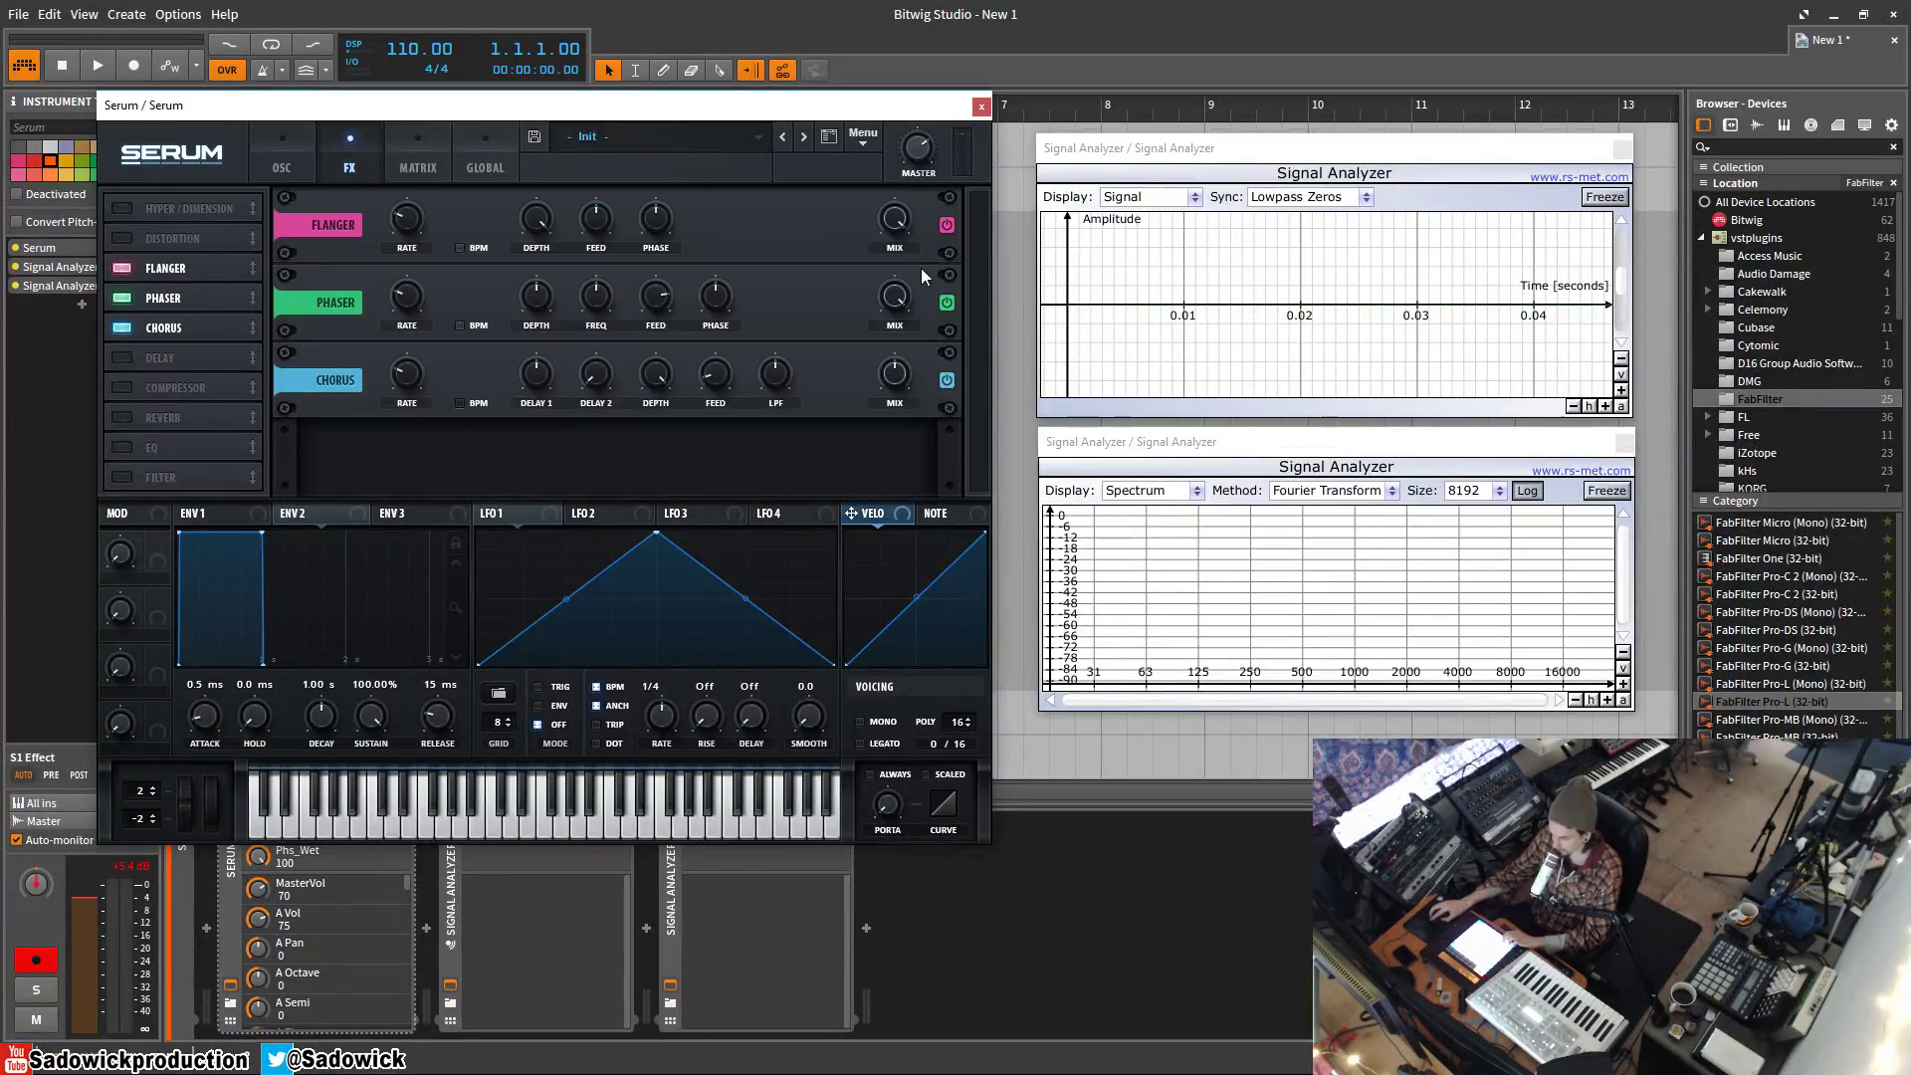
Bypass the Flanger and Phaser modules and check the mix amount of all three effects.
{"action": "left_click", "coordinate": [946, 225]}
{"action": "left_click", "coordinate": [946, 303]}
{"action": "left_click", "coordinate": [894, 231]}
{"action": "left_click", "coordinate": [894, 303]}
{"action": "left_click", "coordinate": [892, 384]}
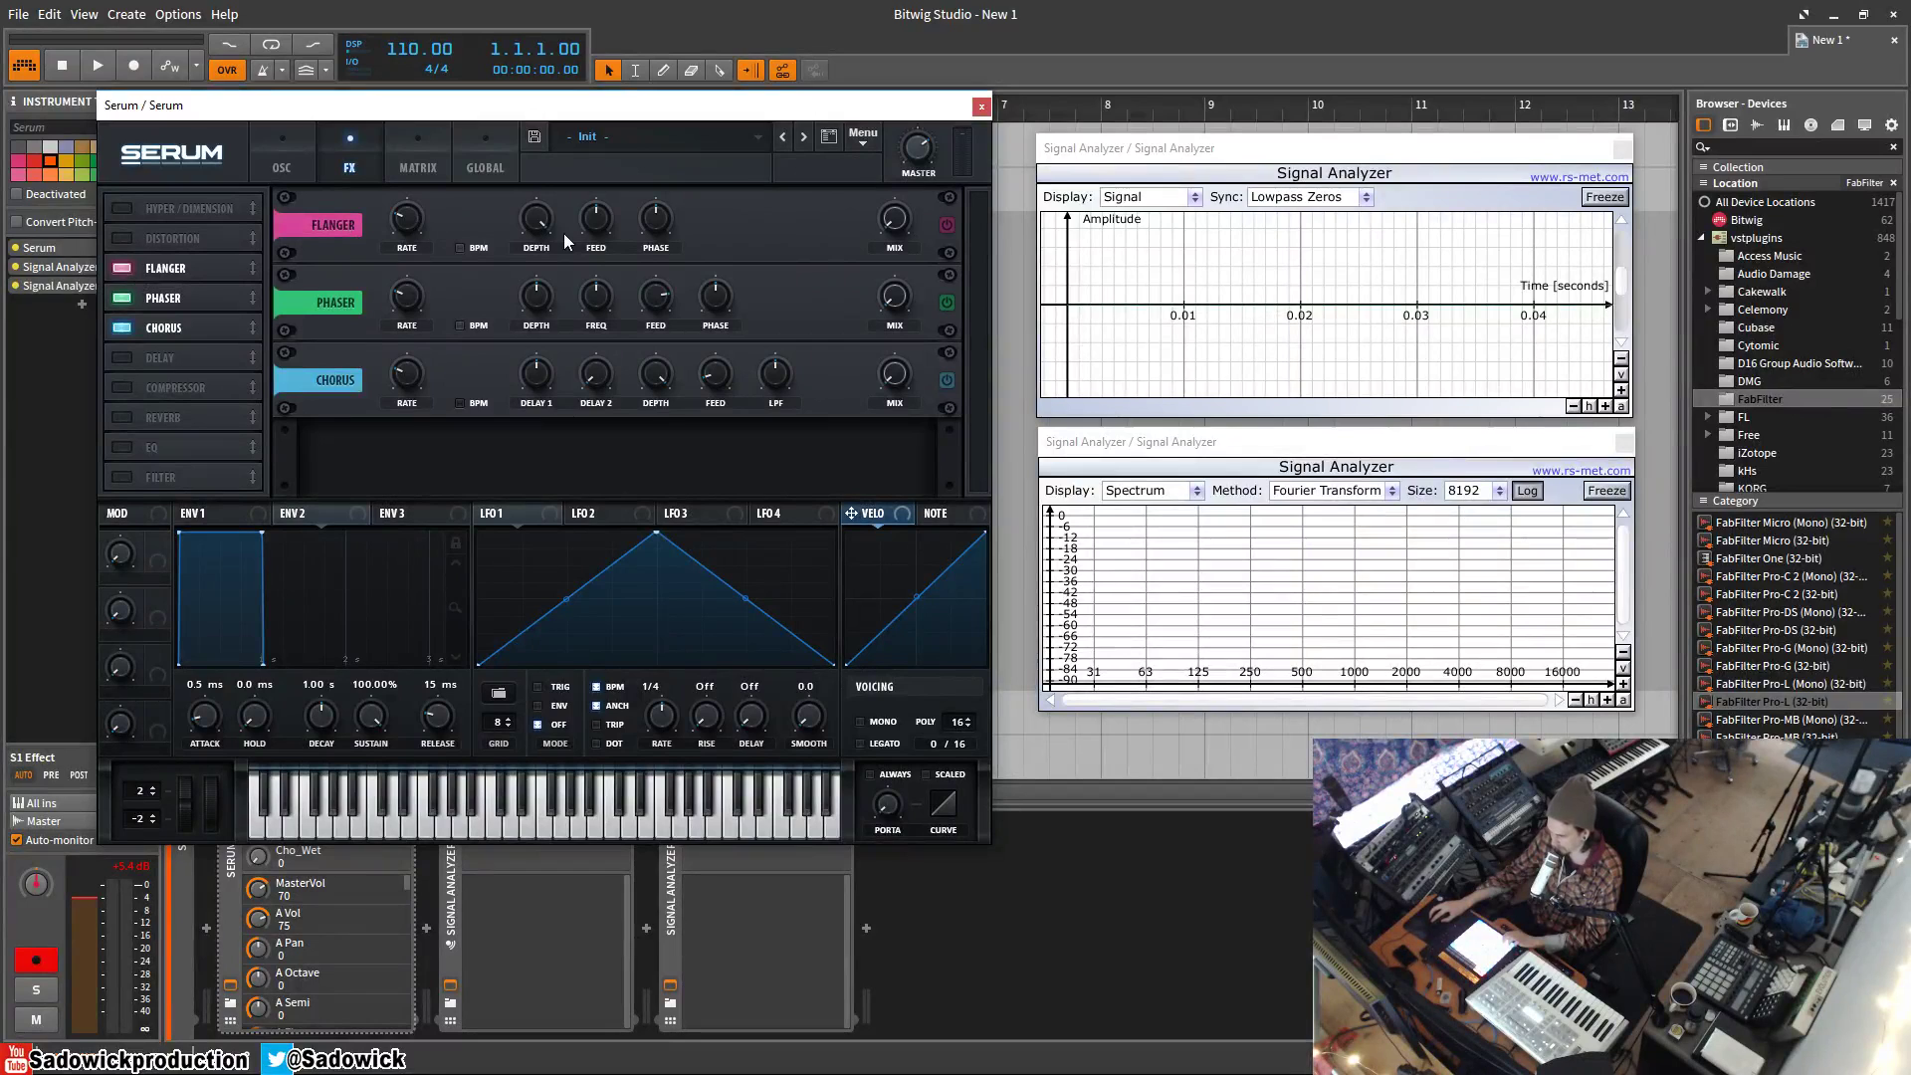
Turn the Flanger rate down to its minimum and switch the Flanger back on.
{"action": "left_click", "coordinate": [409, 231]}
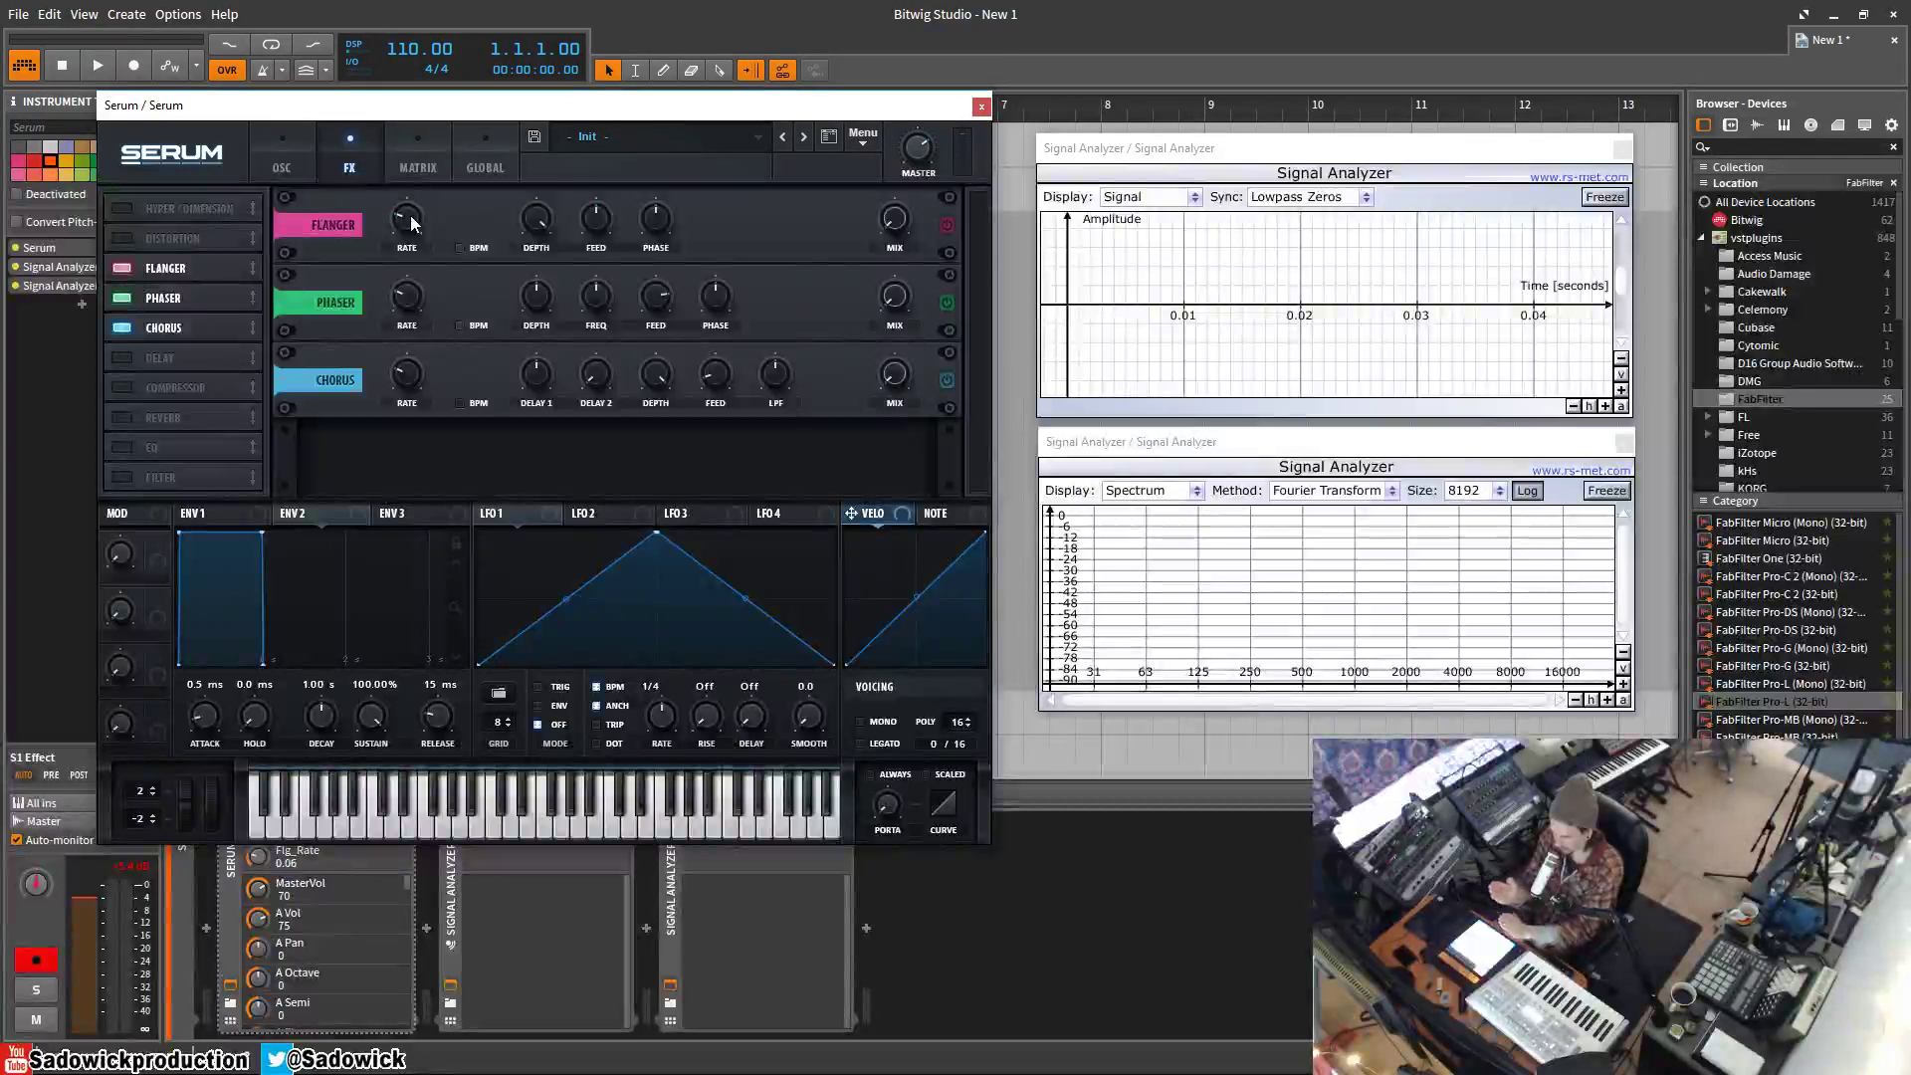
{"action": "mouse_move", "coordinate": [411, 222]}
{"action": "left_click_drag", "start_coordinate": [411, 223], "coordinate": [405, 232]}
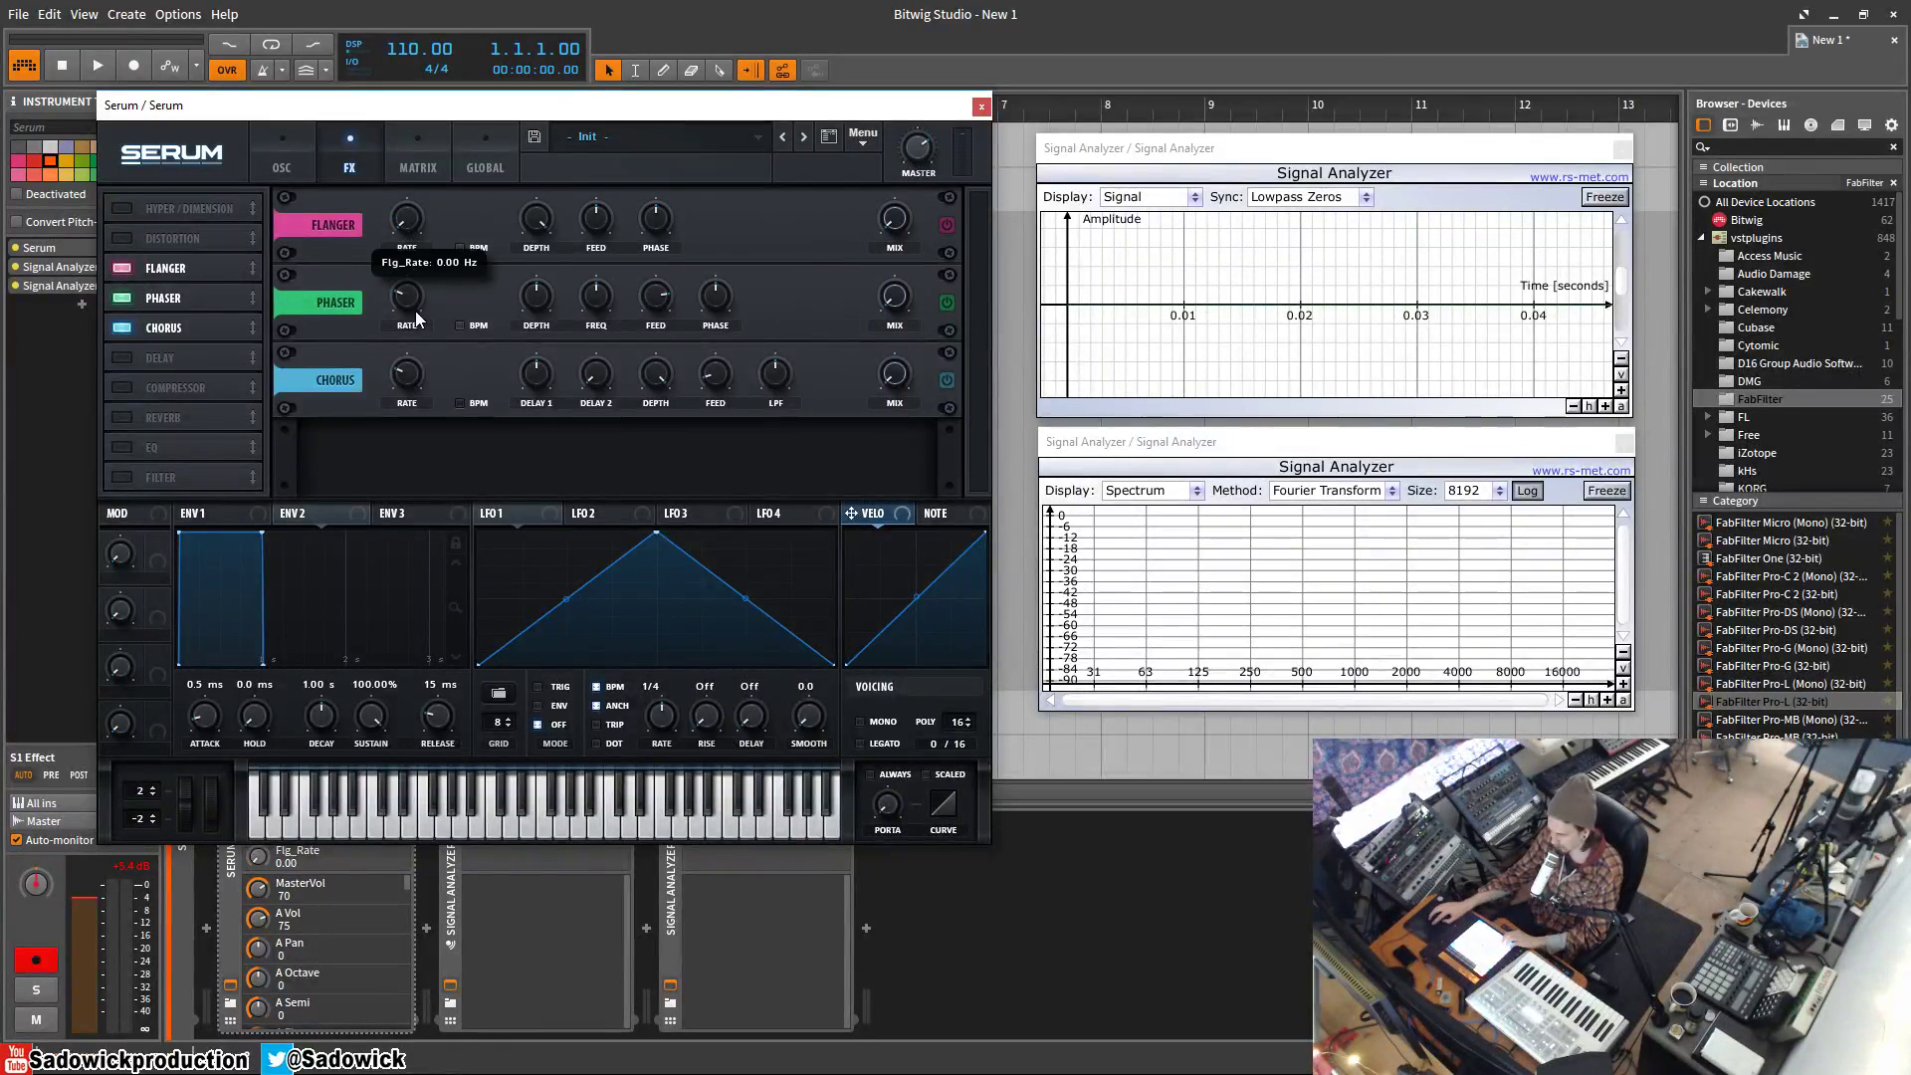
{"action": "left_click_drag", "start_coordinate": [417, 319], "coordinate": [423, 328]}
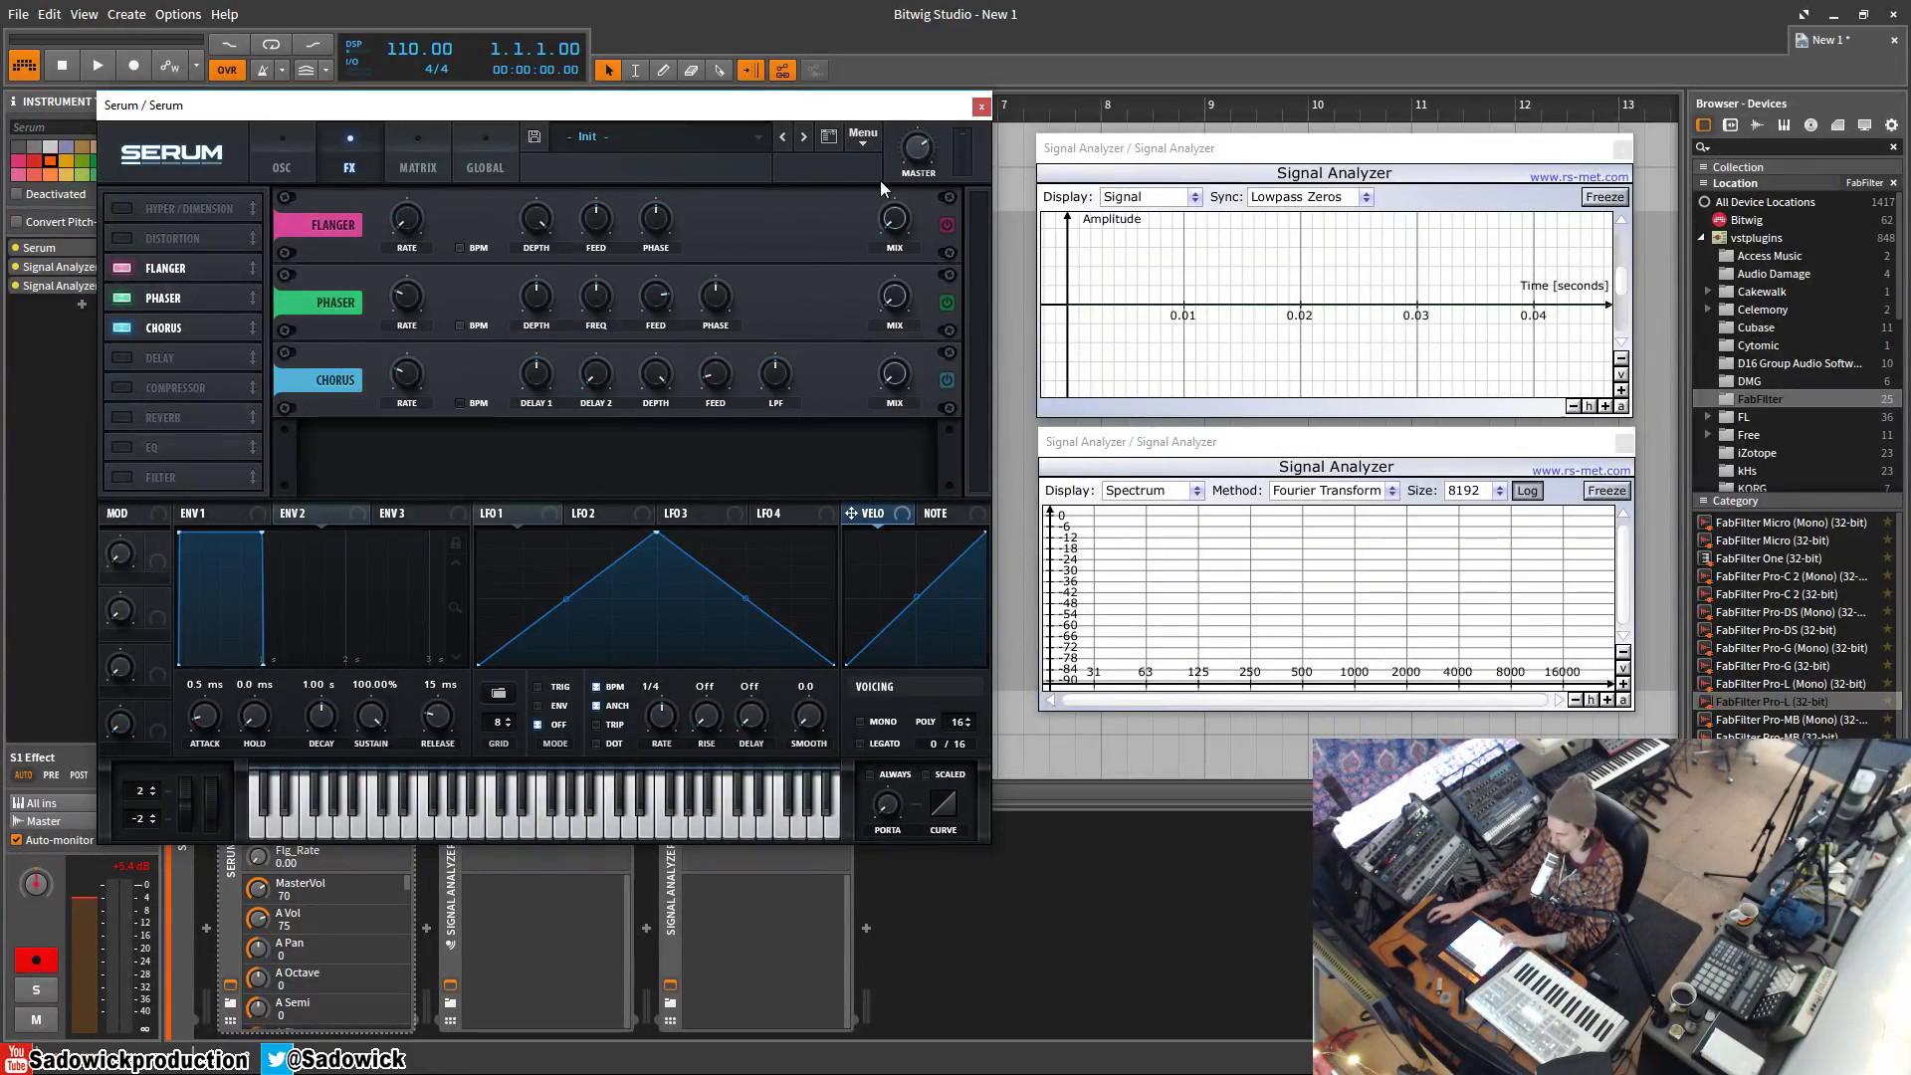
{"action": "left_click", "coordinate": [946, 225]}
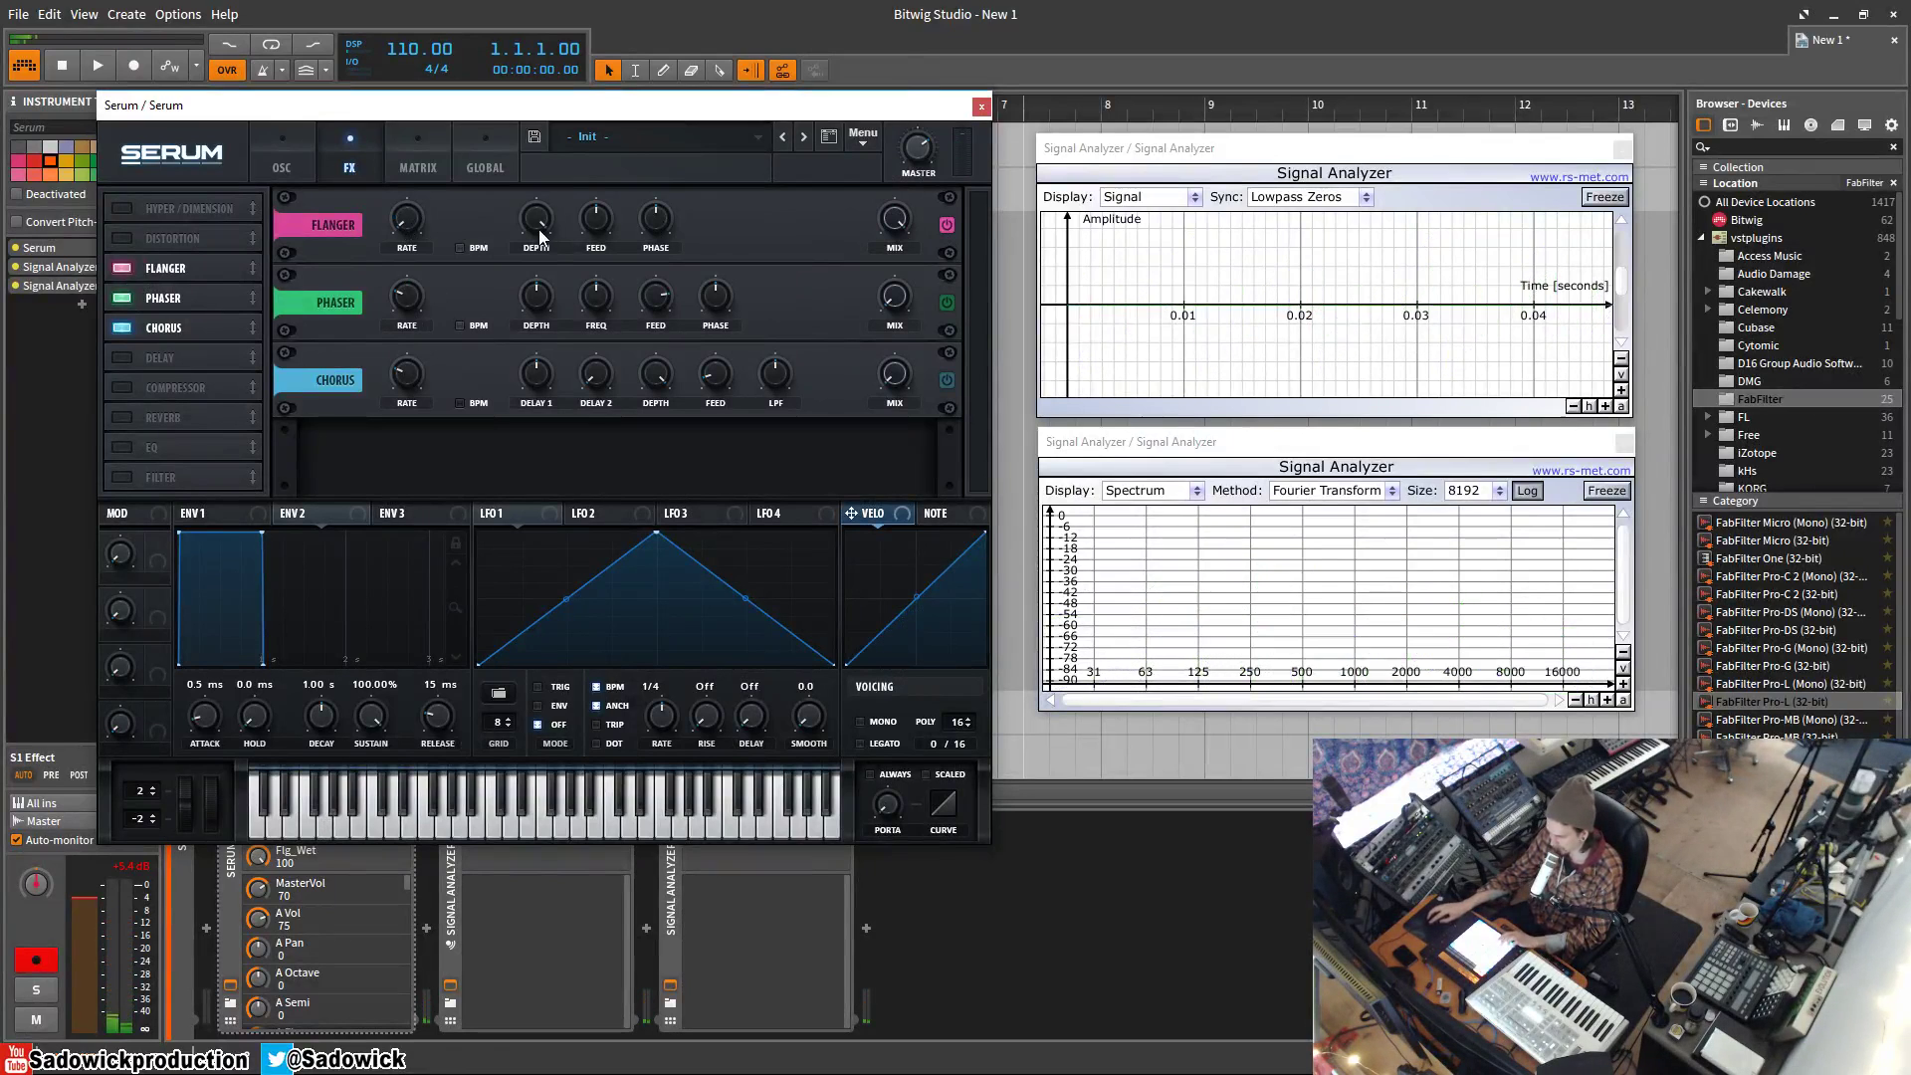
Nudge the Flanger rate up slightly and raise its feedback to 89.
{"action": "mouse_move", "coordinate": [416, 249]}
{"action": "left_mouse_down"}
{"action": "mouse_move", "coordinate": [414, 165]}
{"action": "mouse_move", "coordinate": [432, 244]}
{"action": "left_mouse_up"}
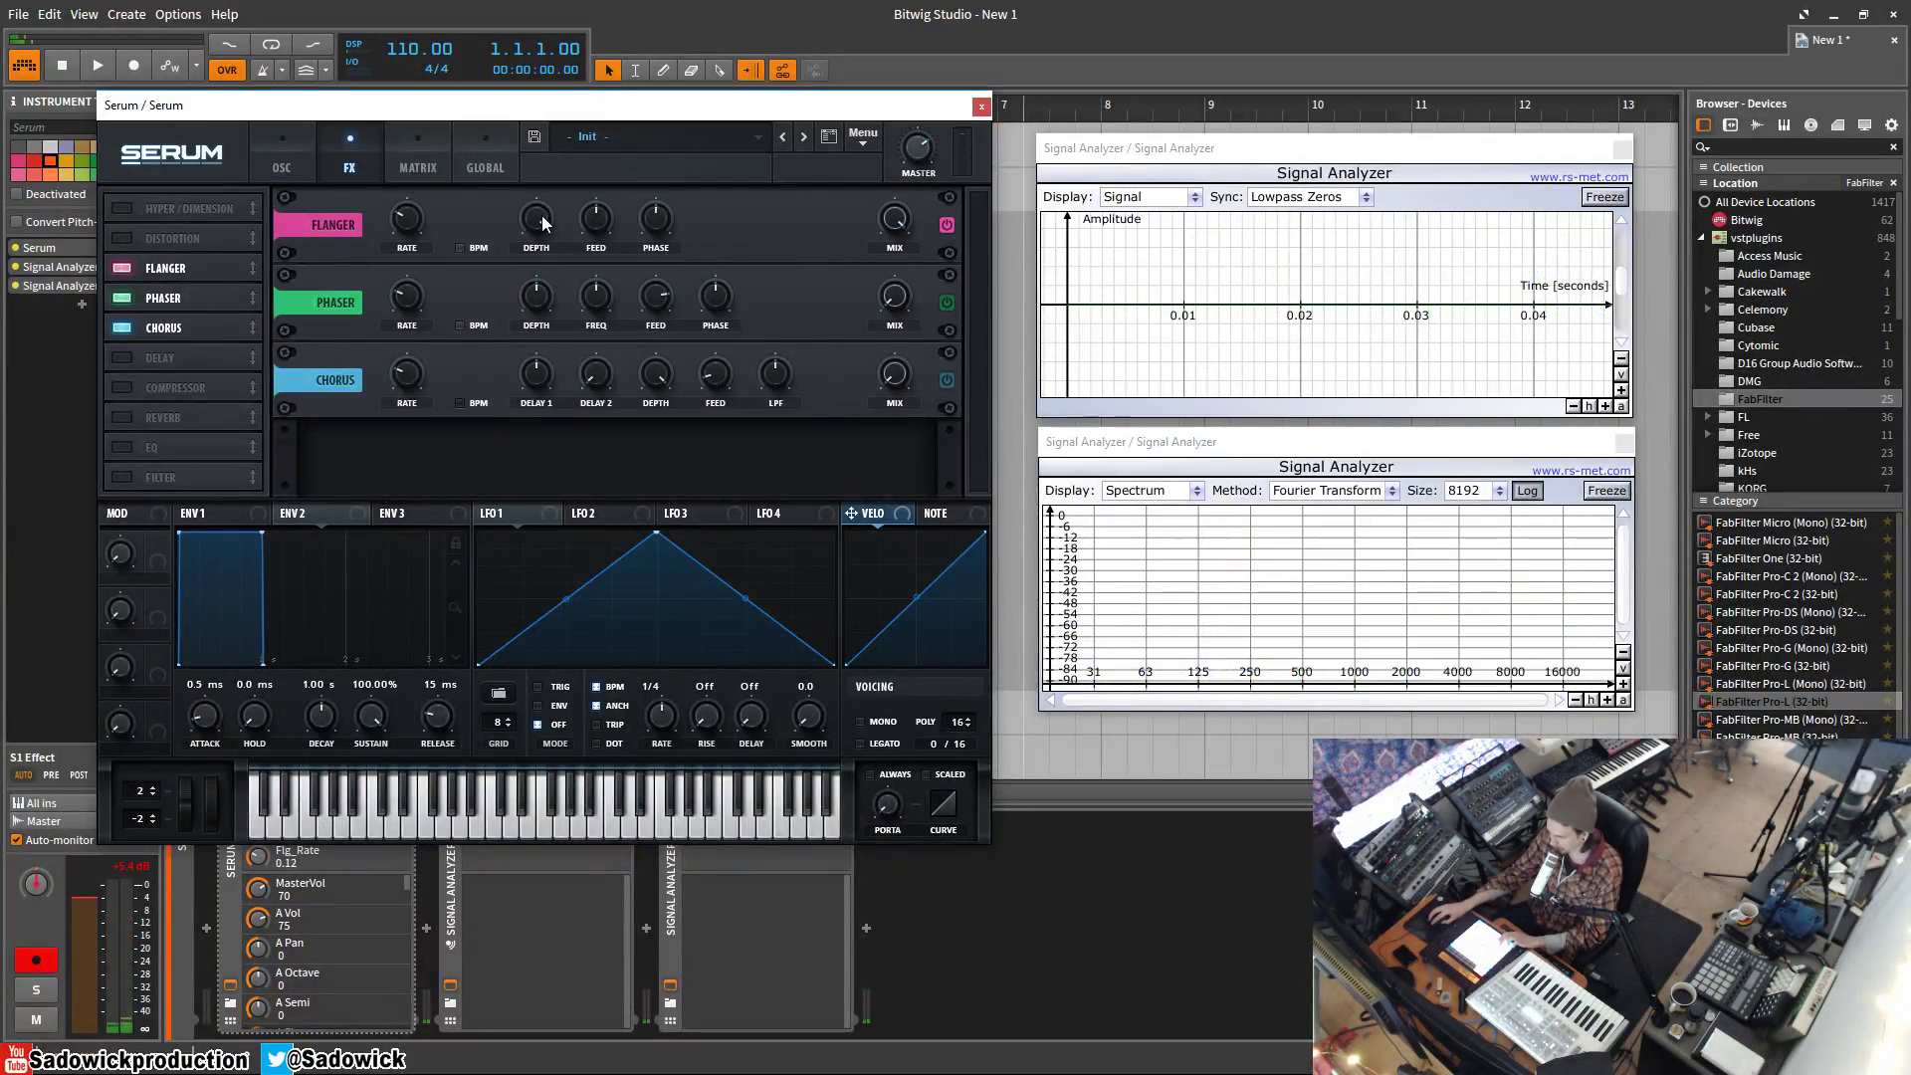
{"action": "left_click_drag", "start_coordinate": [601, 223], "coordinate": [606, 139]}
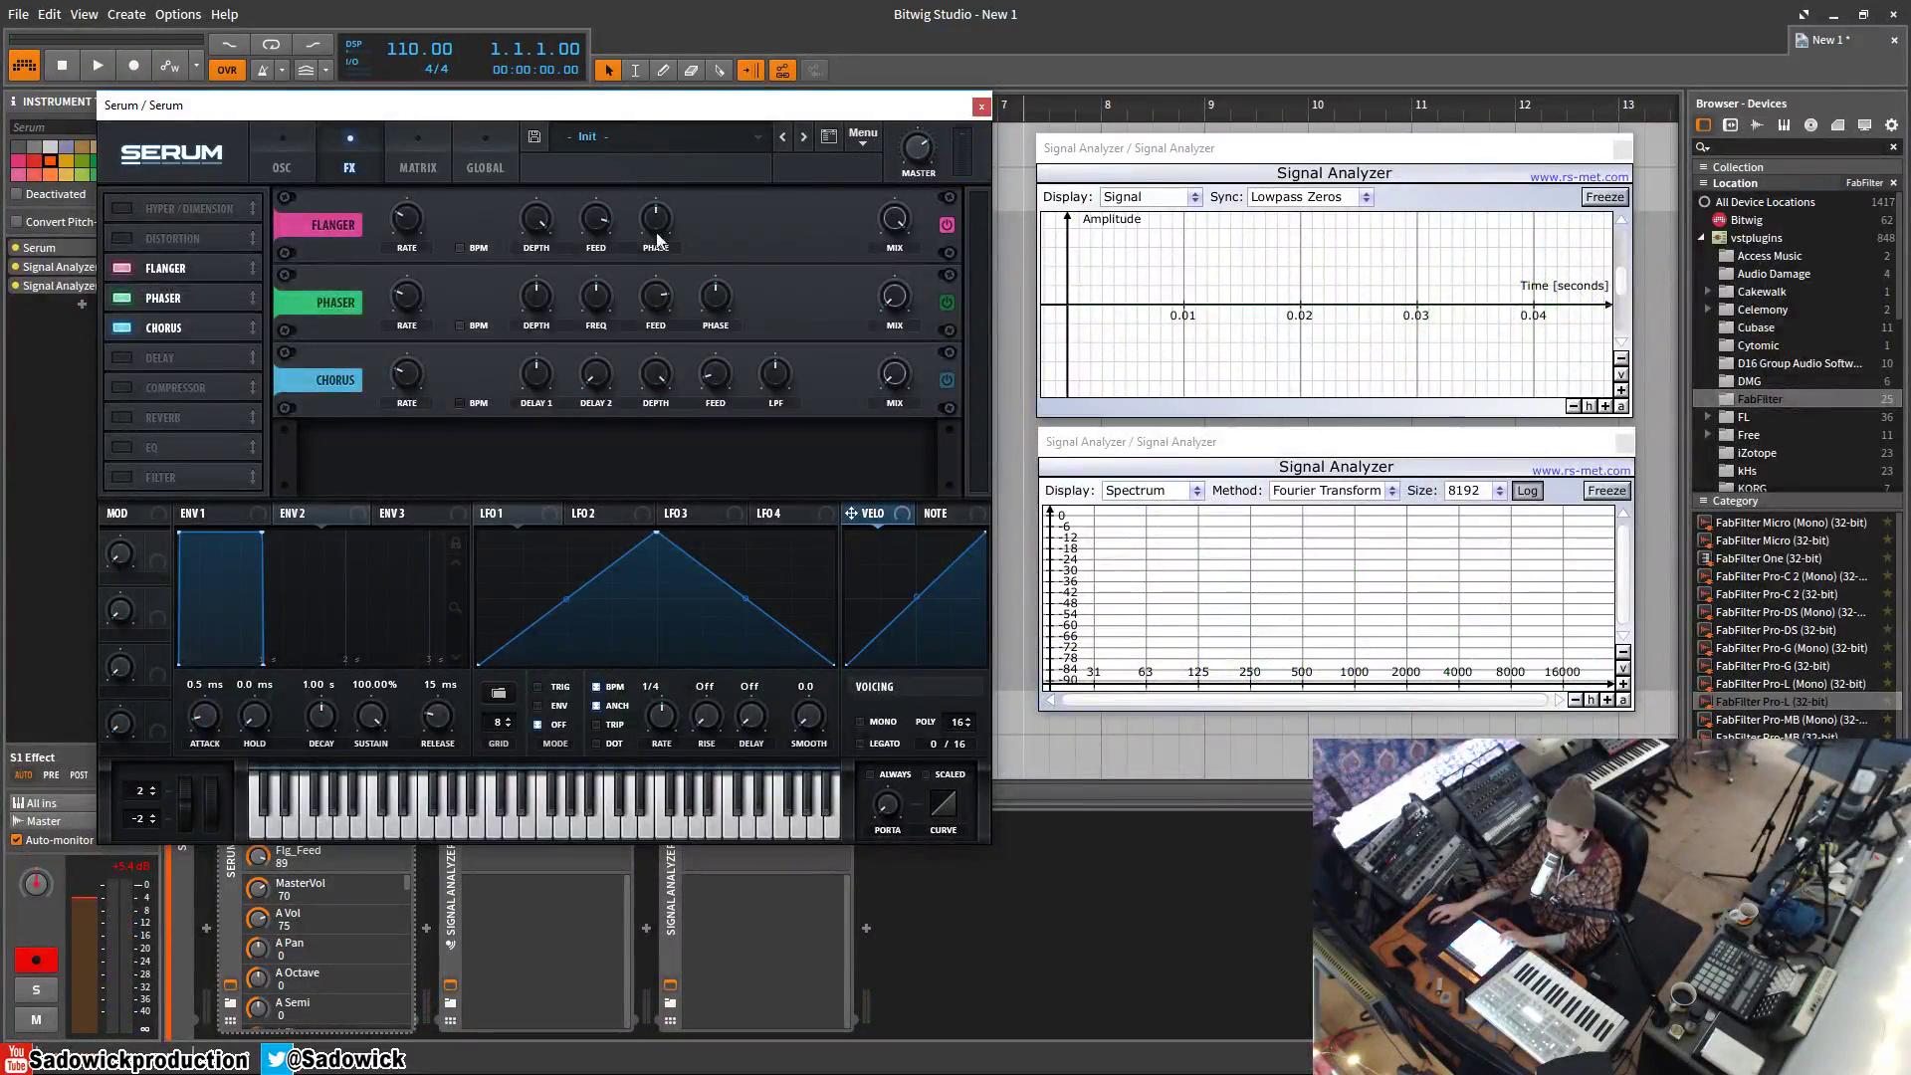
{"action": "left_click", "coordinate": [893, 218]}
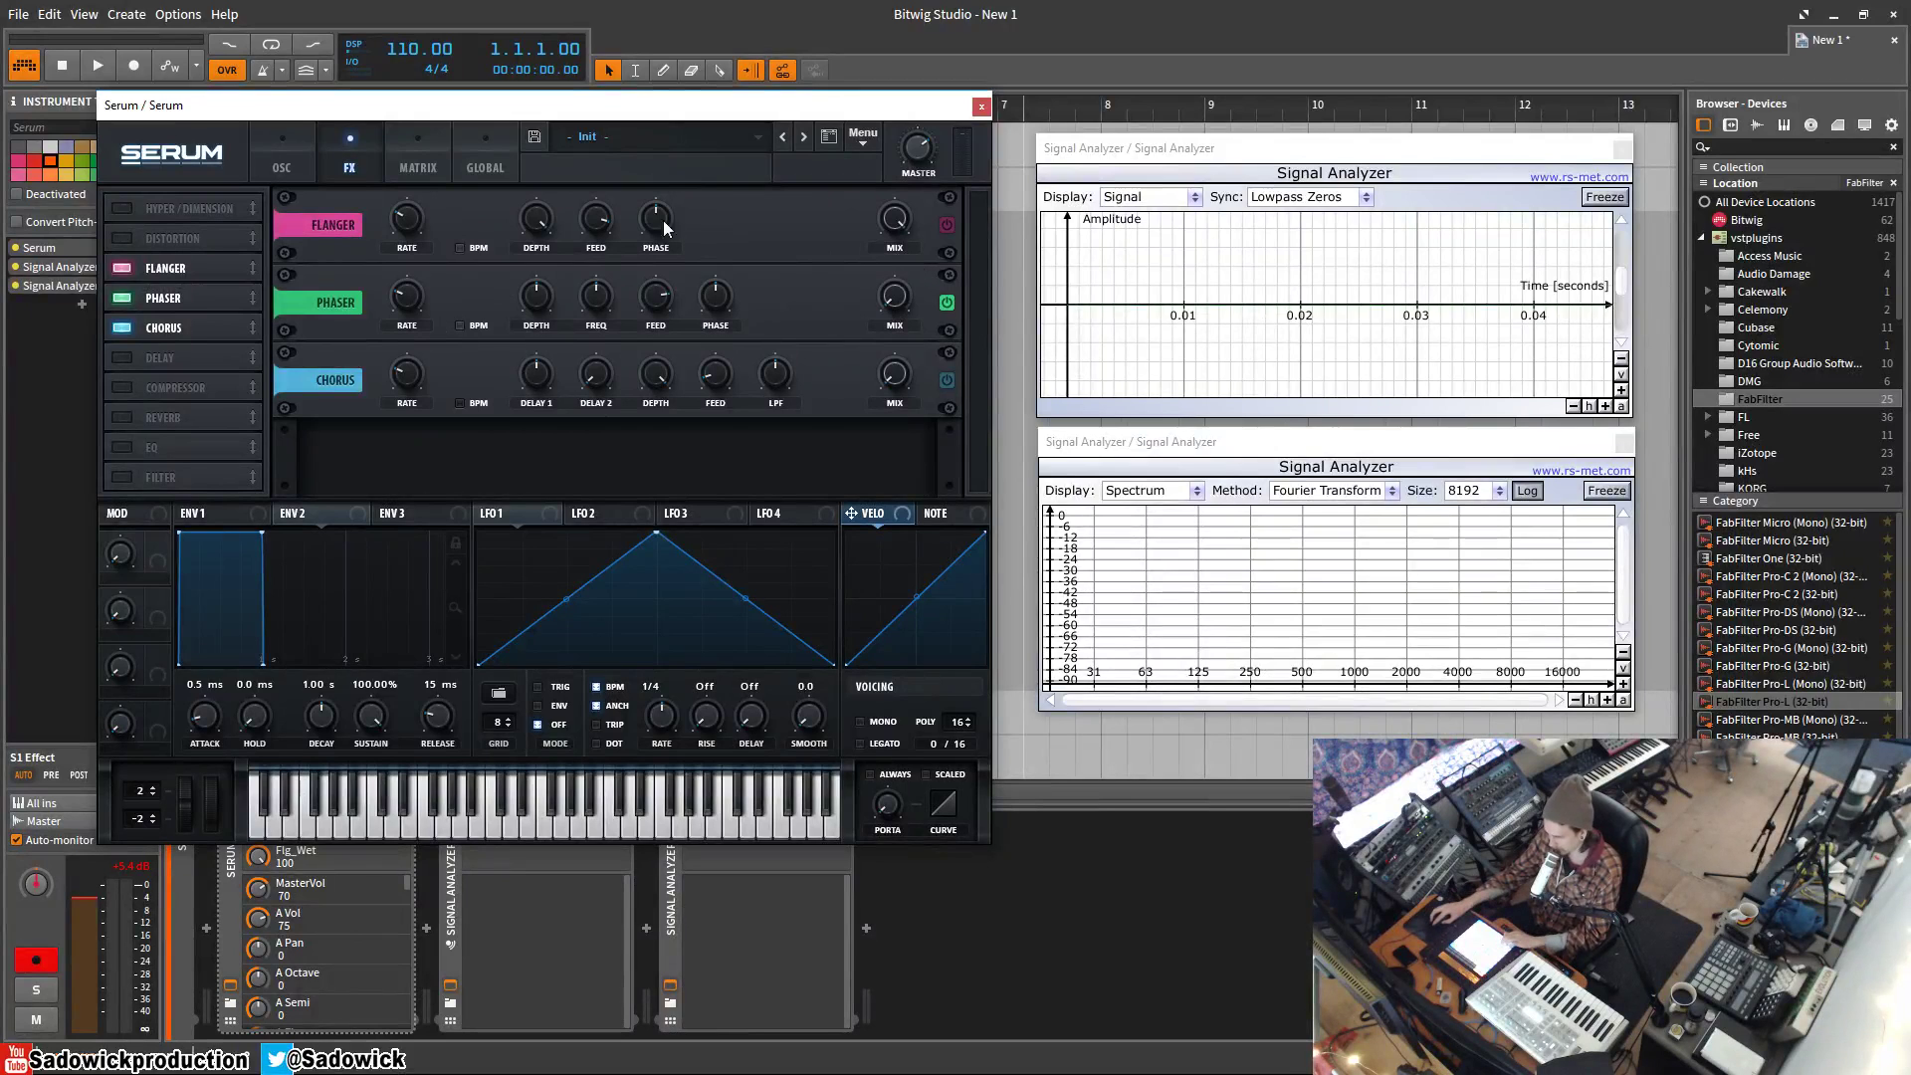
Check the Phaser mix and rate, then lower the Phaser depth to about 19%.
{"action": "left_click", "coordinate": [896, 299]}
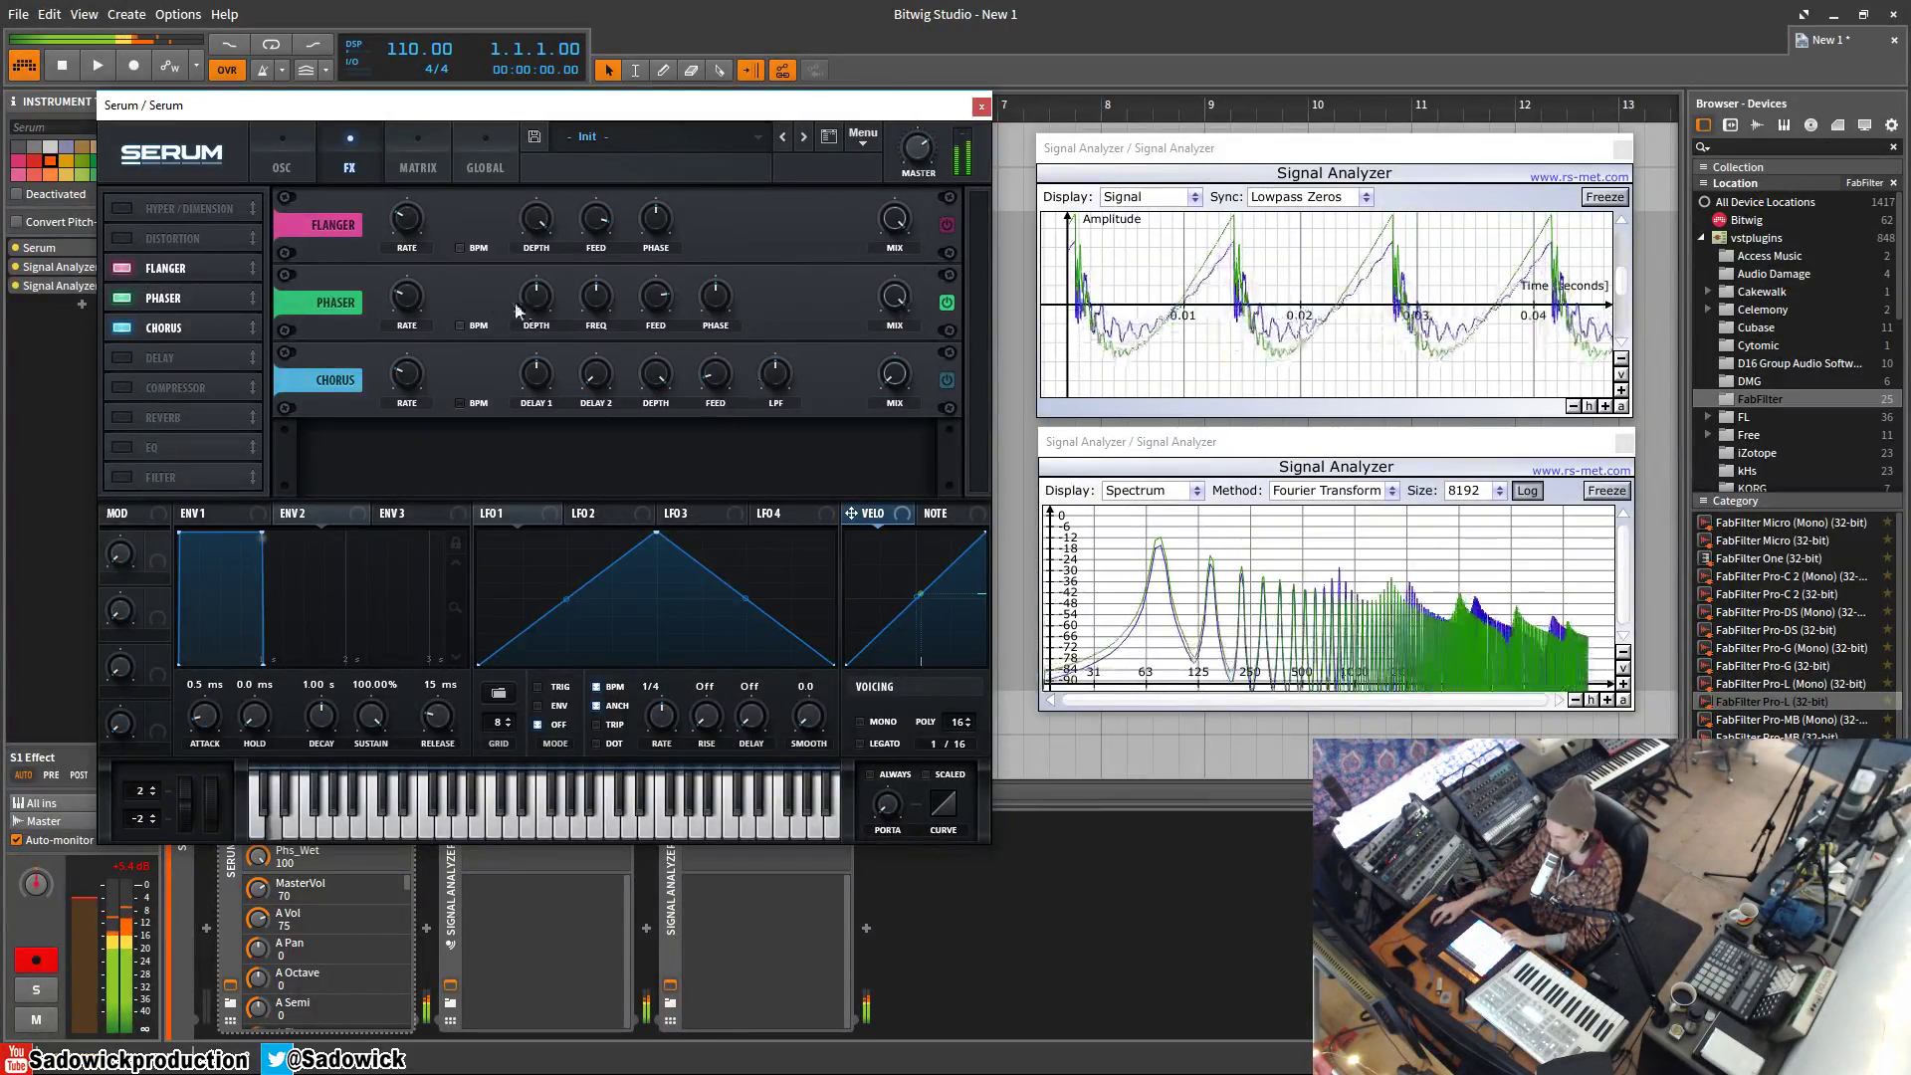
{"action": "left_click", "coordinate": [410, 283]}
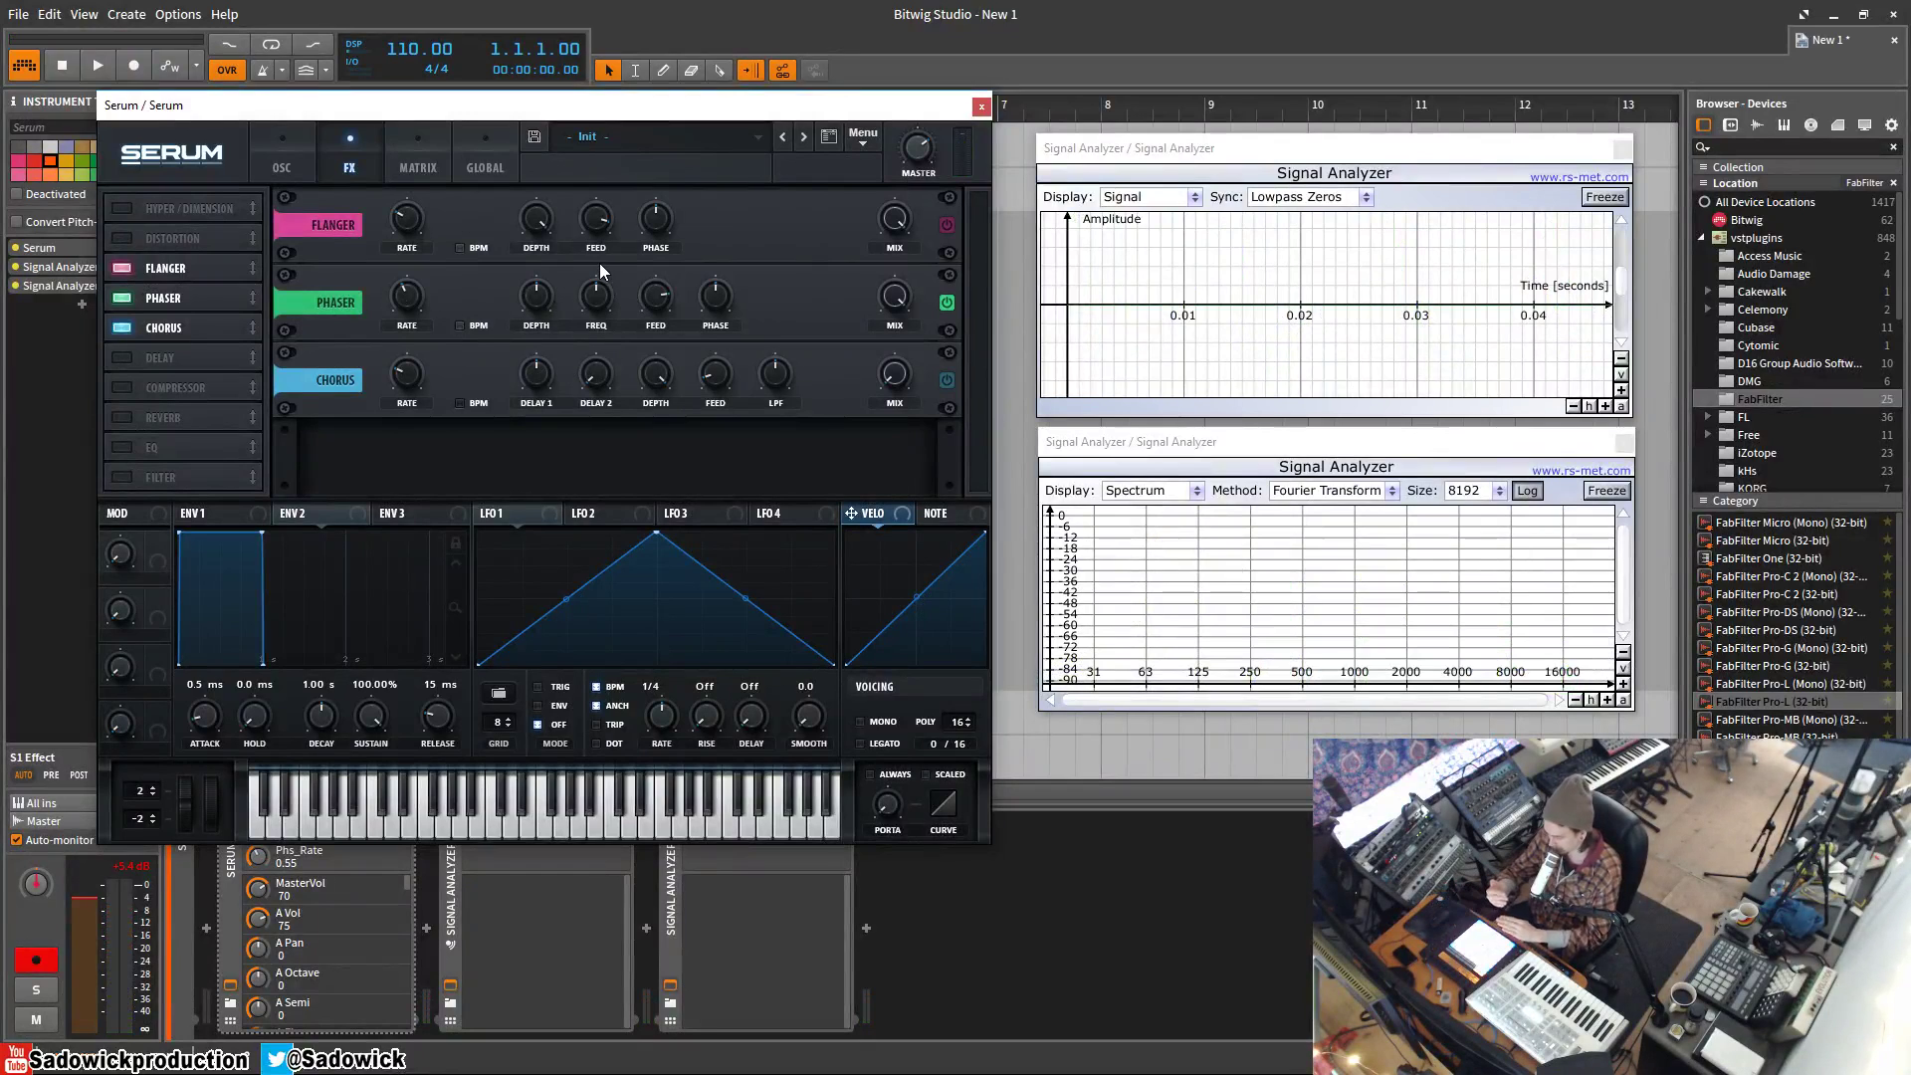
{"action": "left_click", "coordinate": [544, 309]}
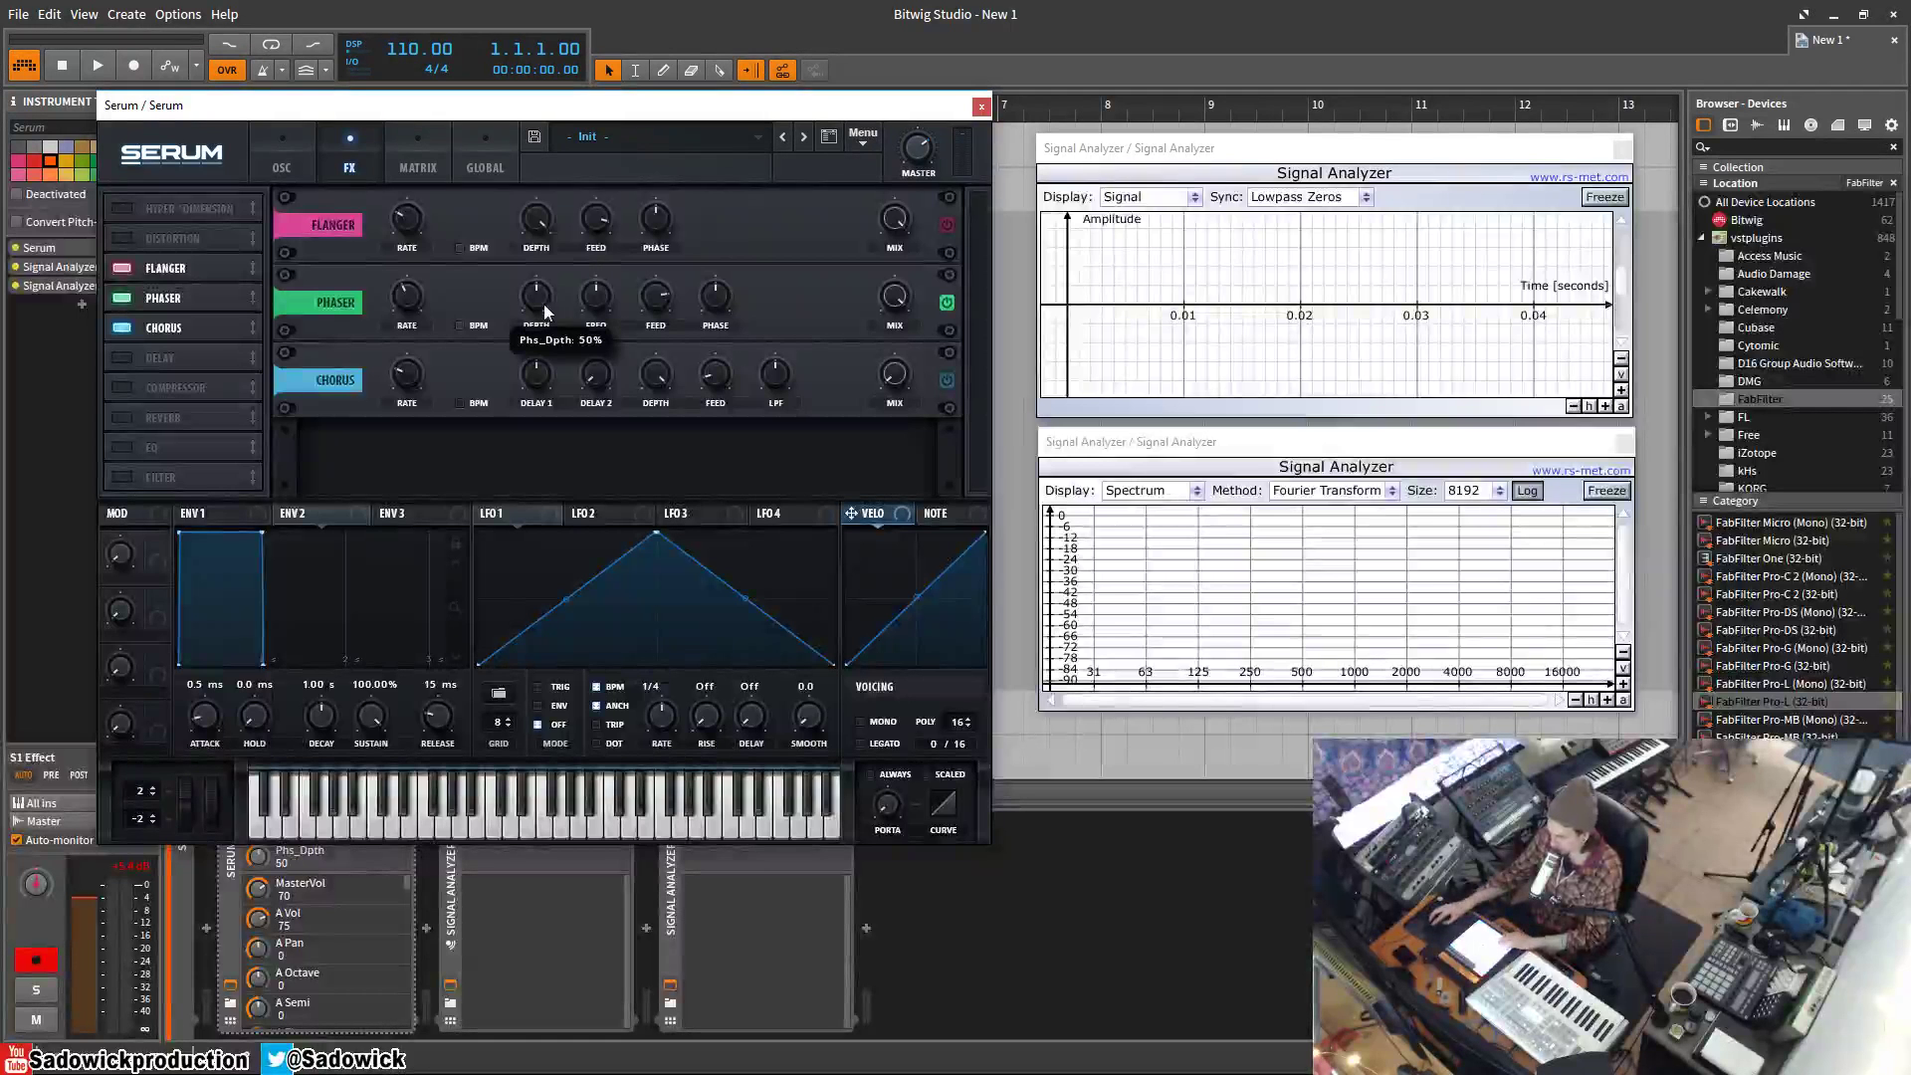
{"action": "left_click_drag", "start_coordinate": [545, 262], "coordinate": [612, 391]}
Inspect the Phaser frequency, feedback and stereo phase values.
{"action": "left_click", "coordinate": [602, 303]}
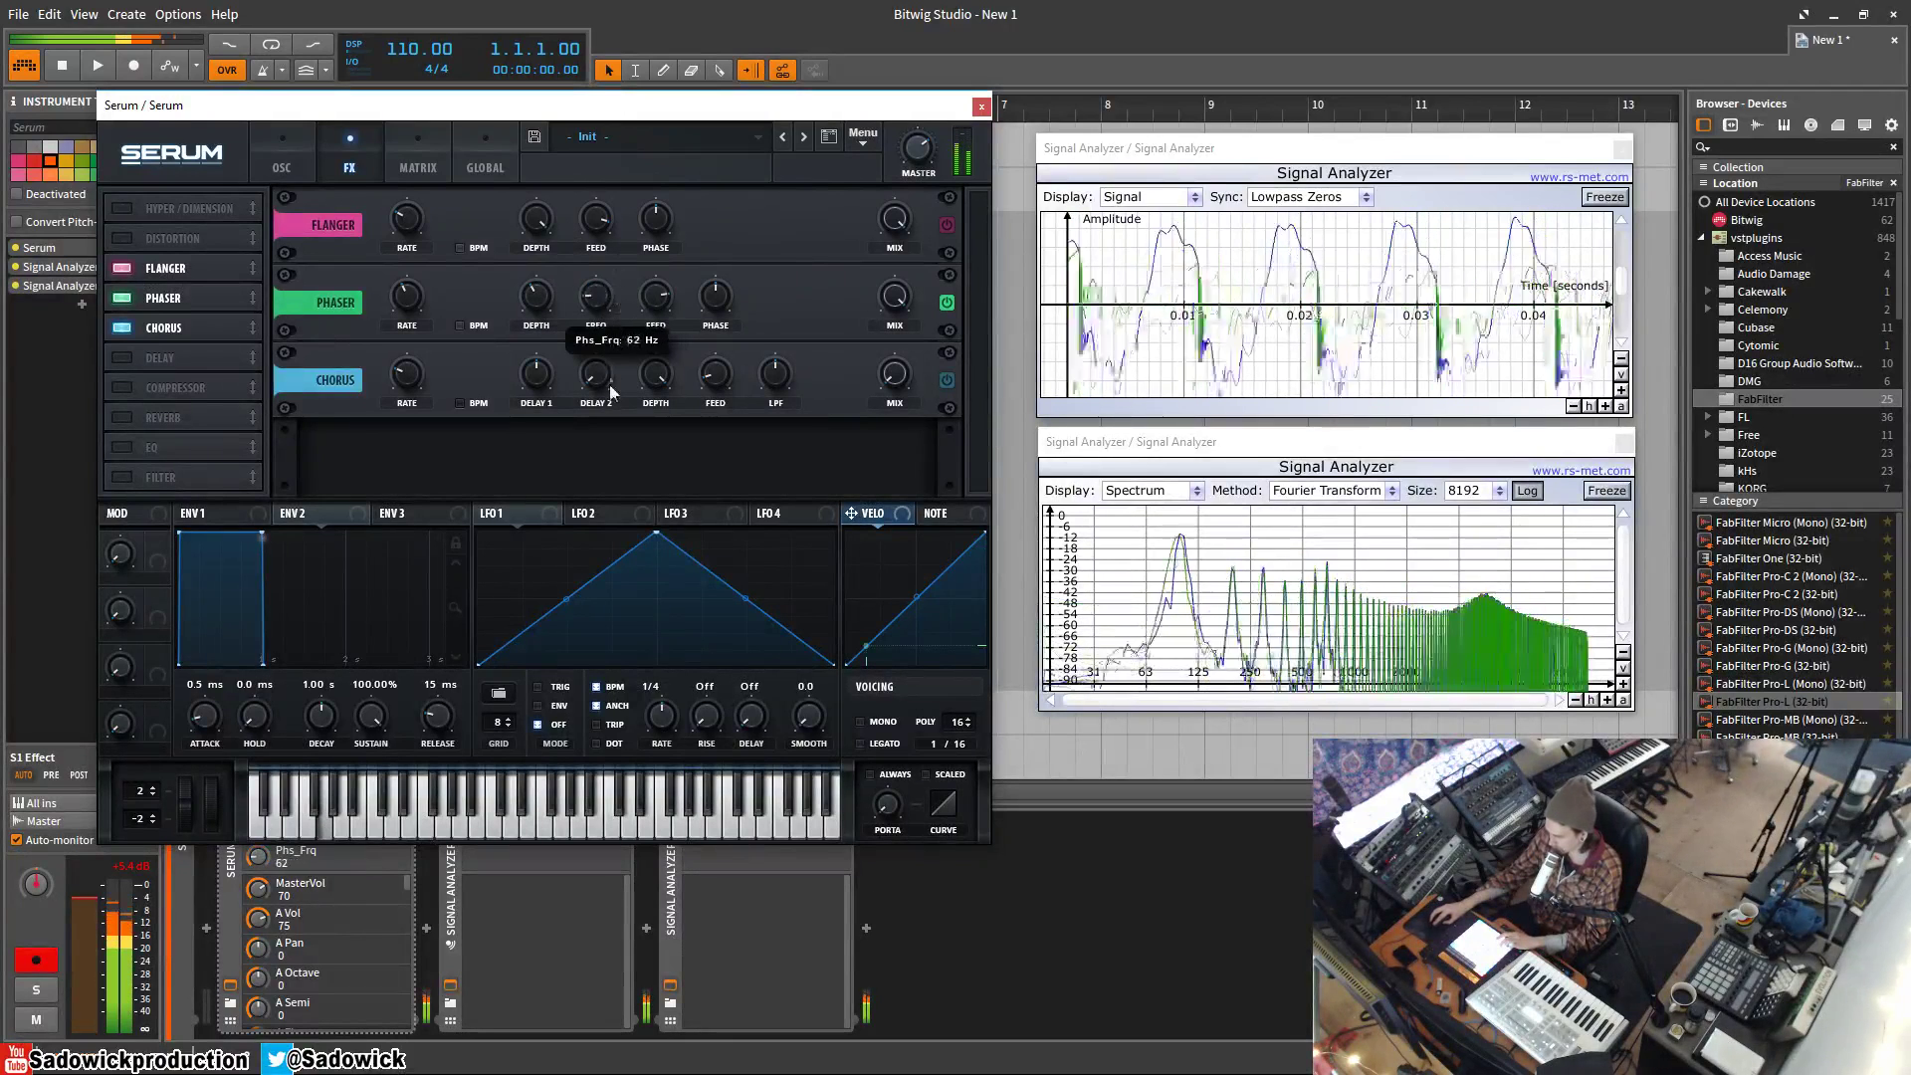
{"action": "left_click", "coordinate": [659, 304]}
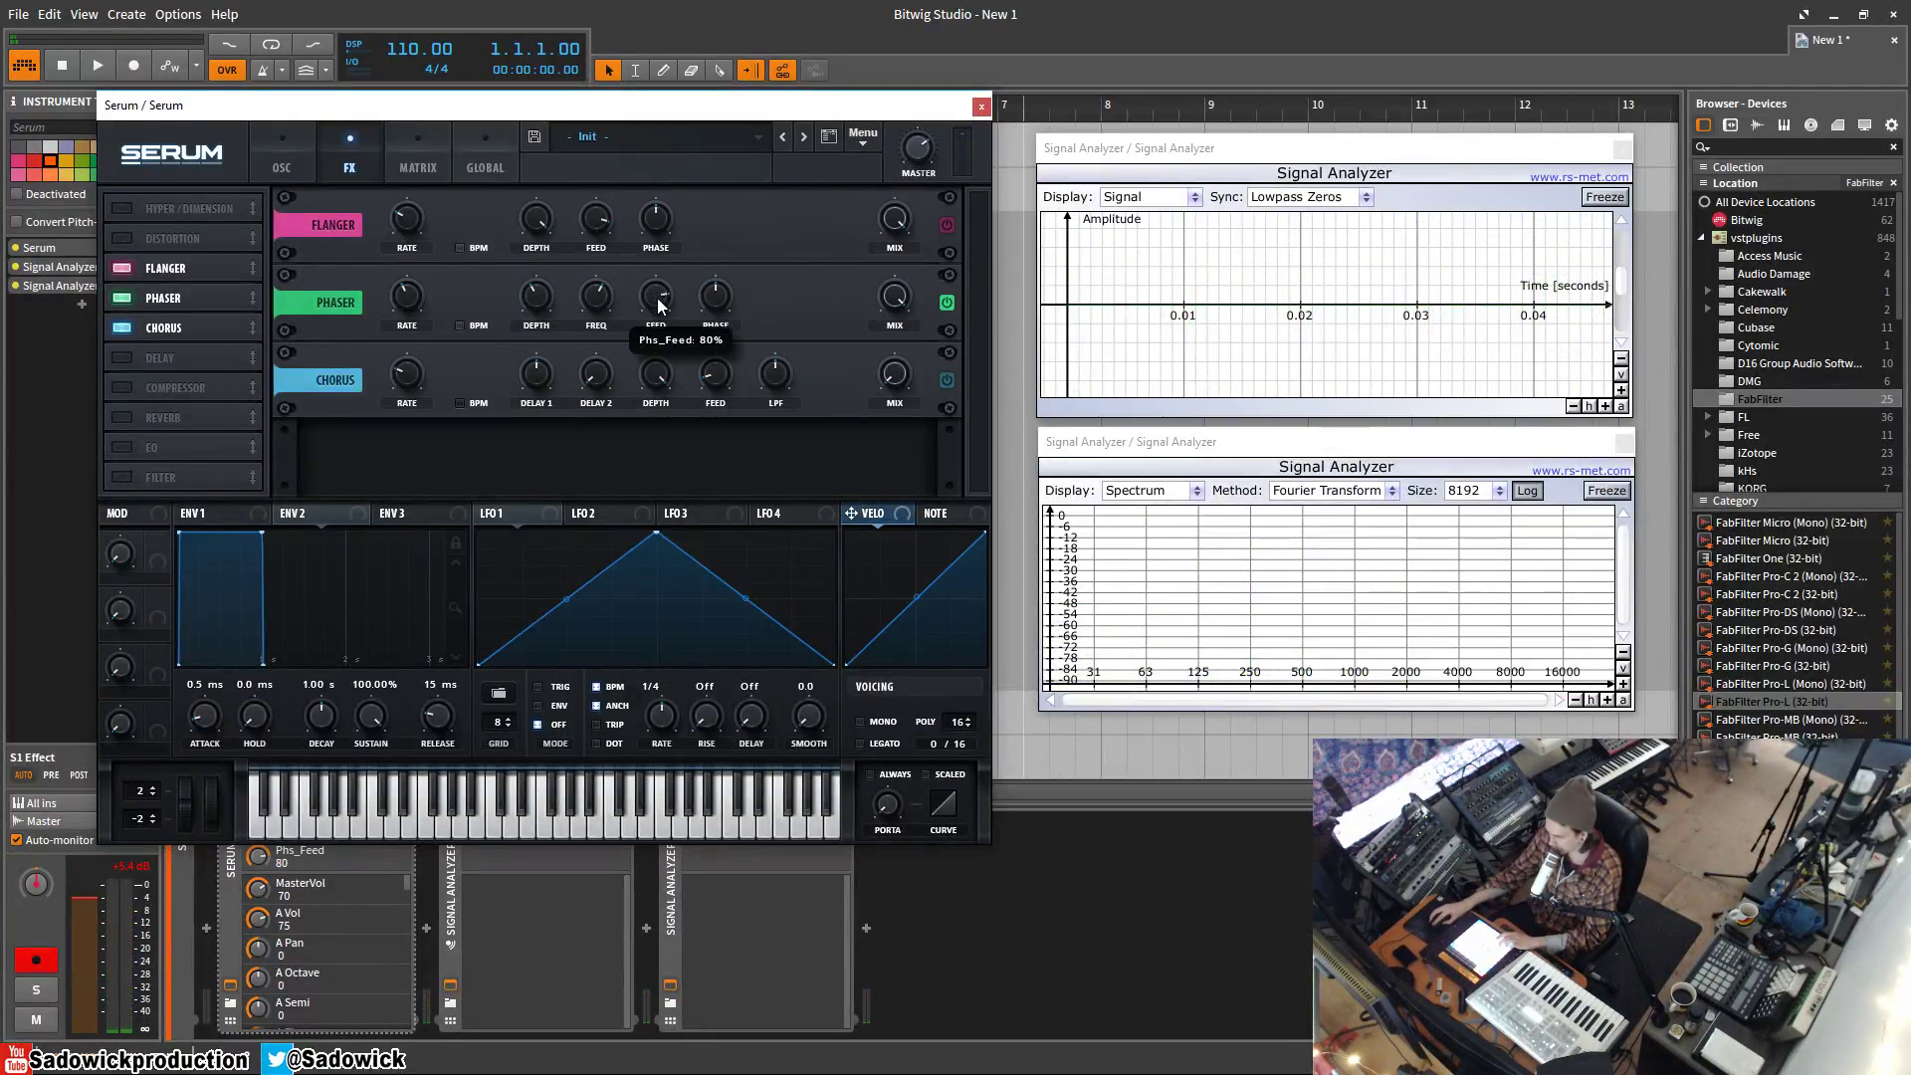
{"action": "left_click", "coordinate": [721, 302]}
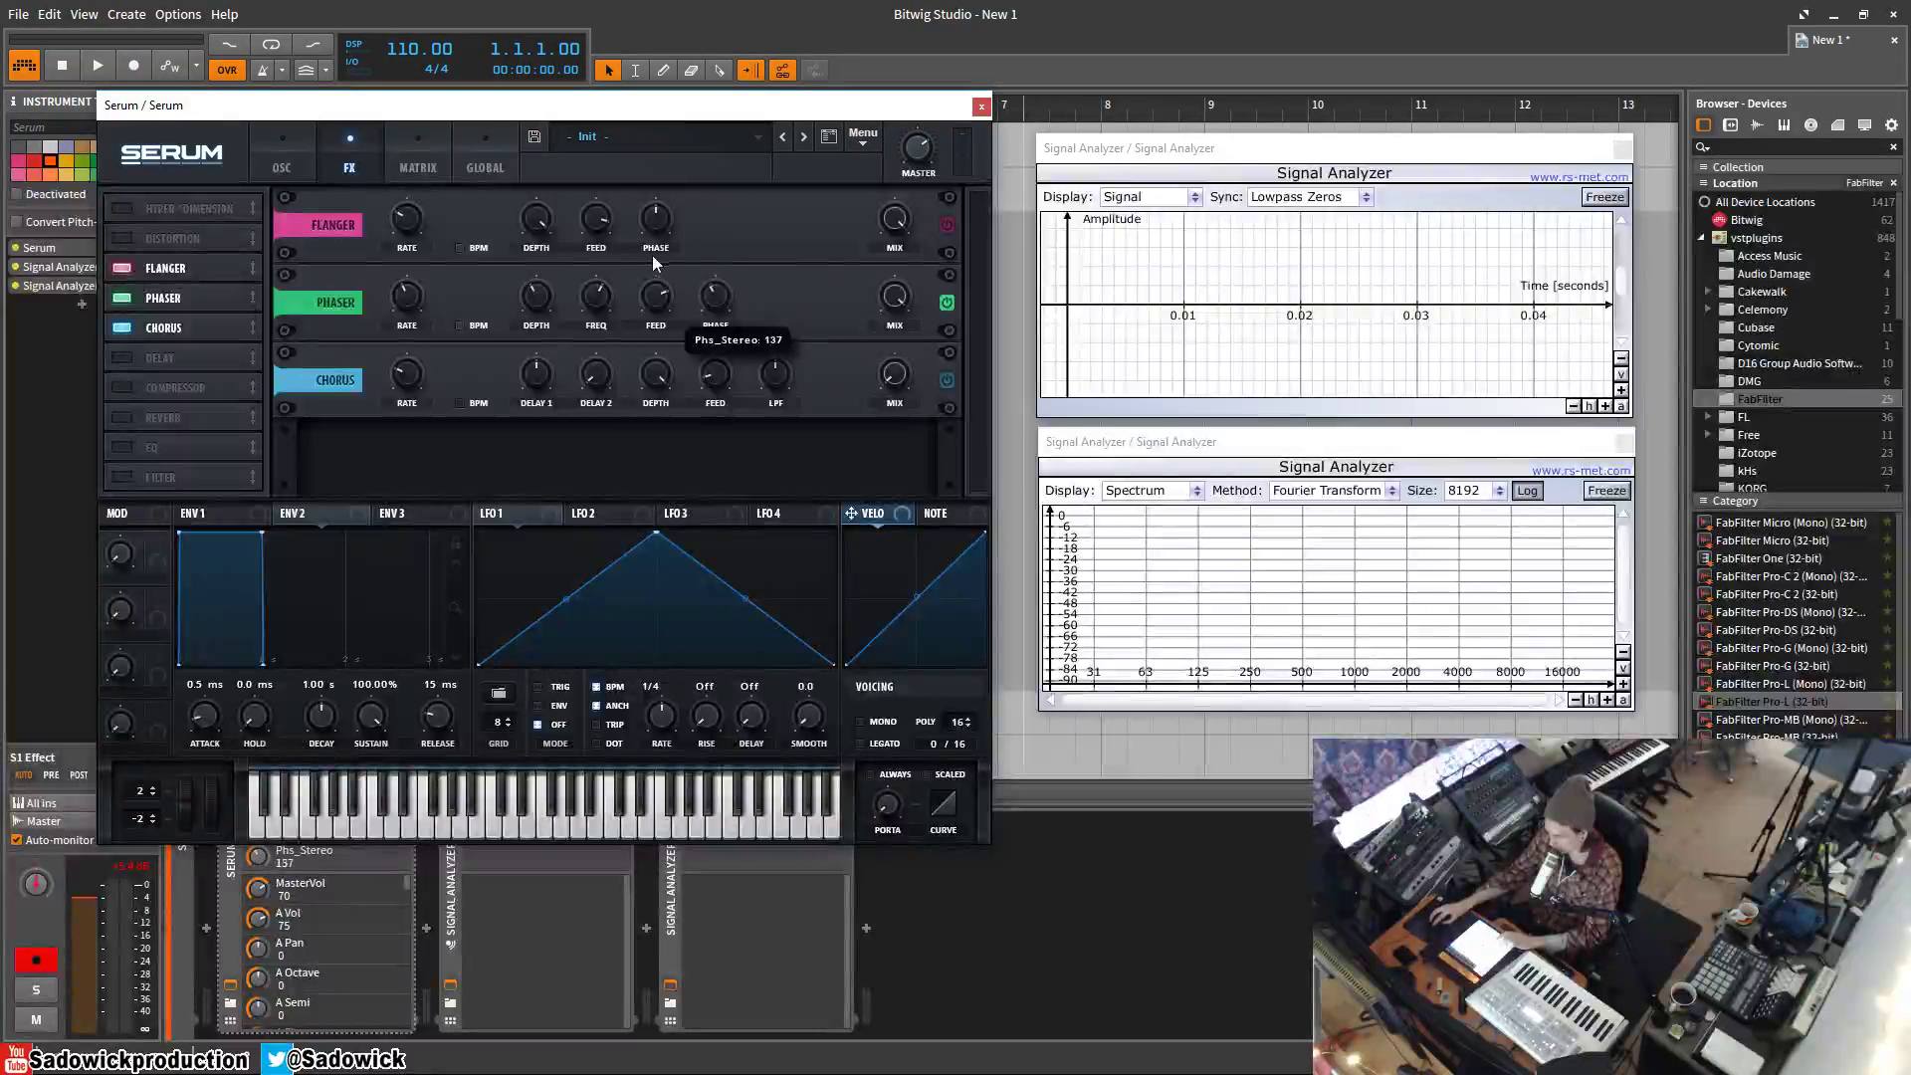
Reset Phaser stereo phase to 180 at 0.00 Hz rate, lowering frequency to ~83 Hz and feedback to 72.
{"action": "double_click", "coordinate": [719, 300]}
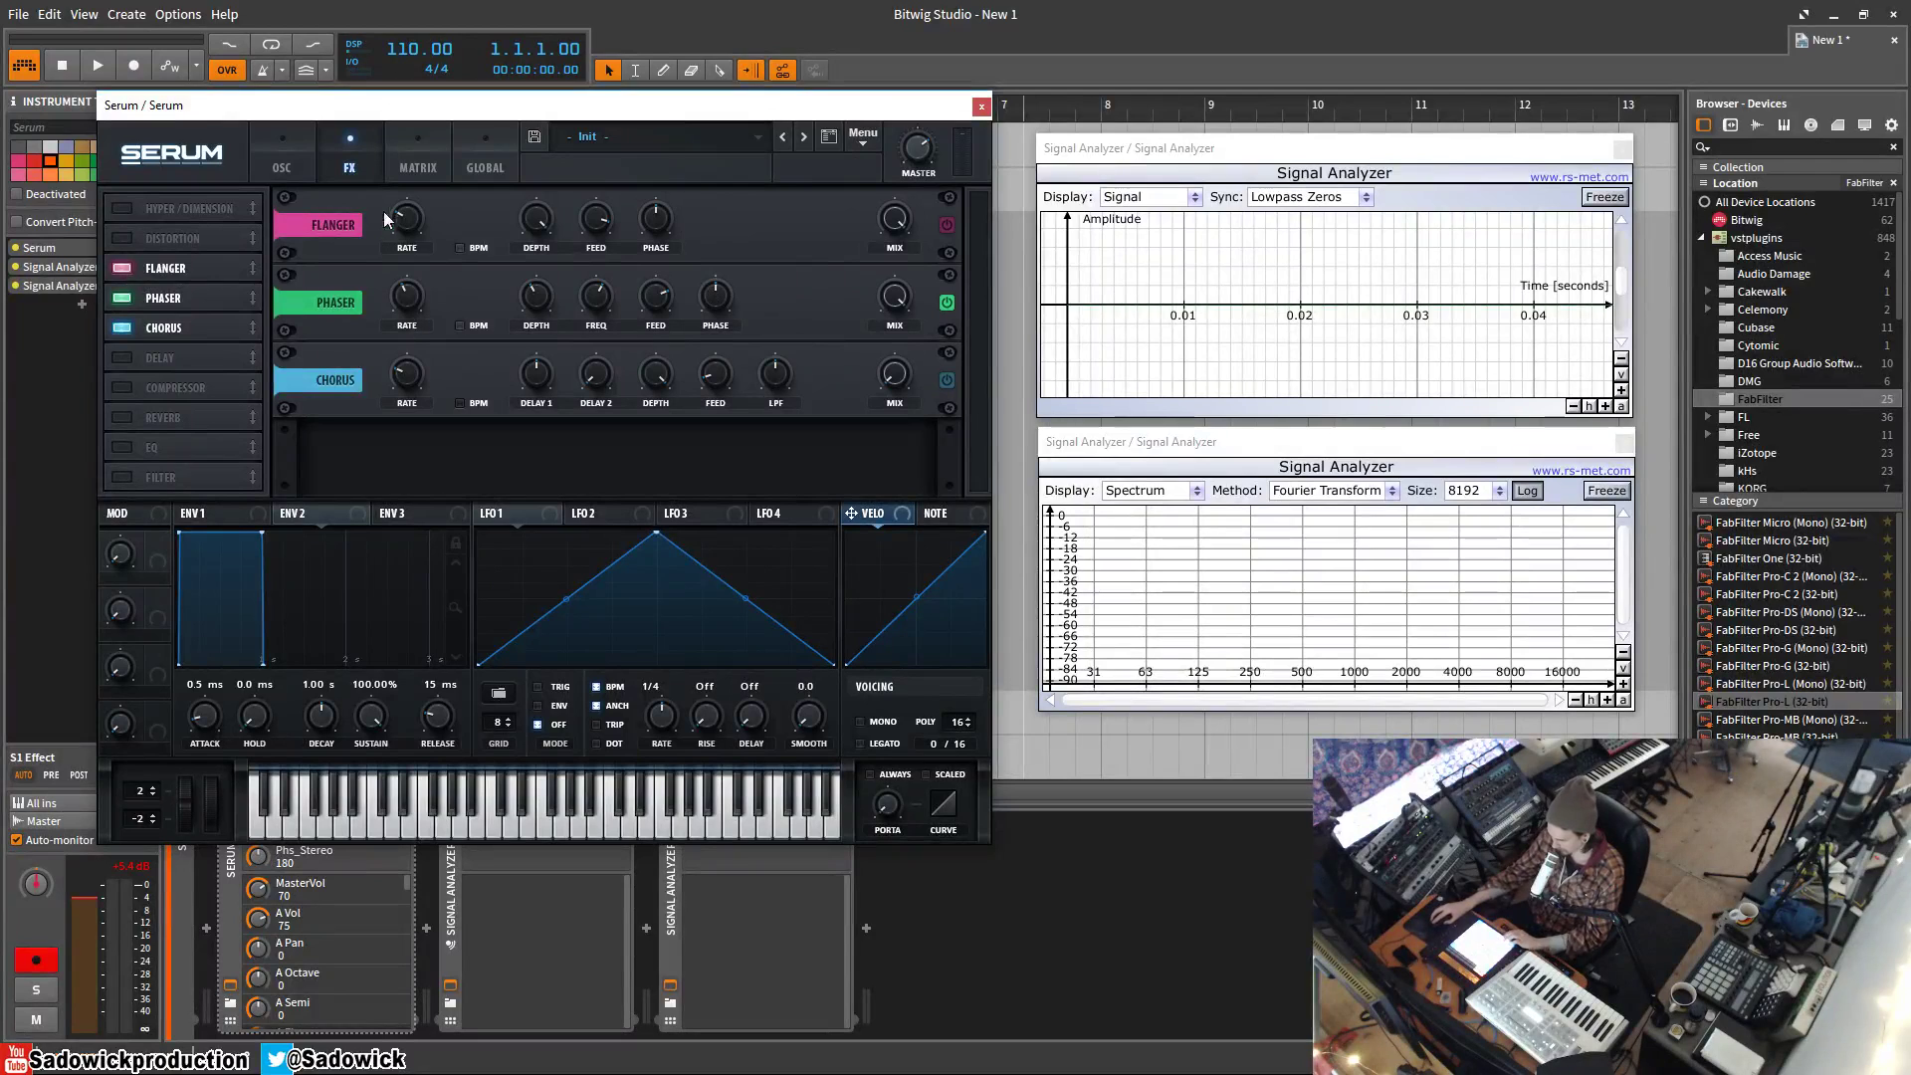
{"action": "left_click", "coordinate": [408, 299]}
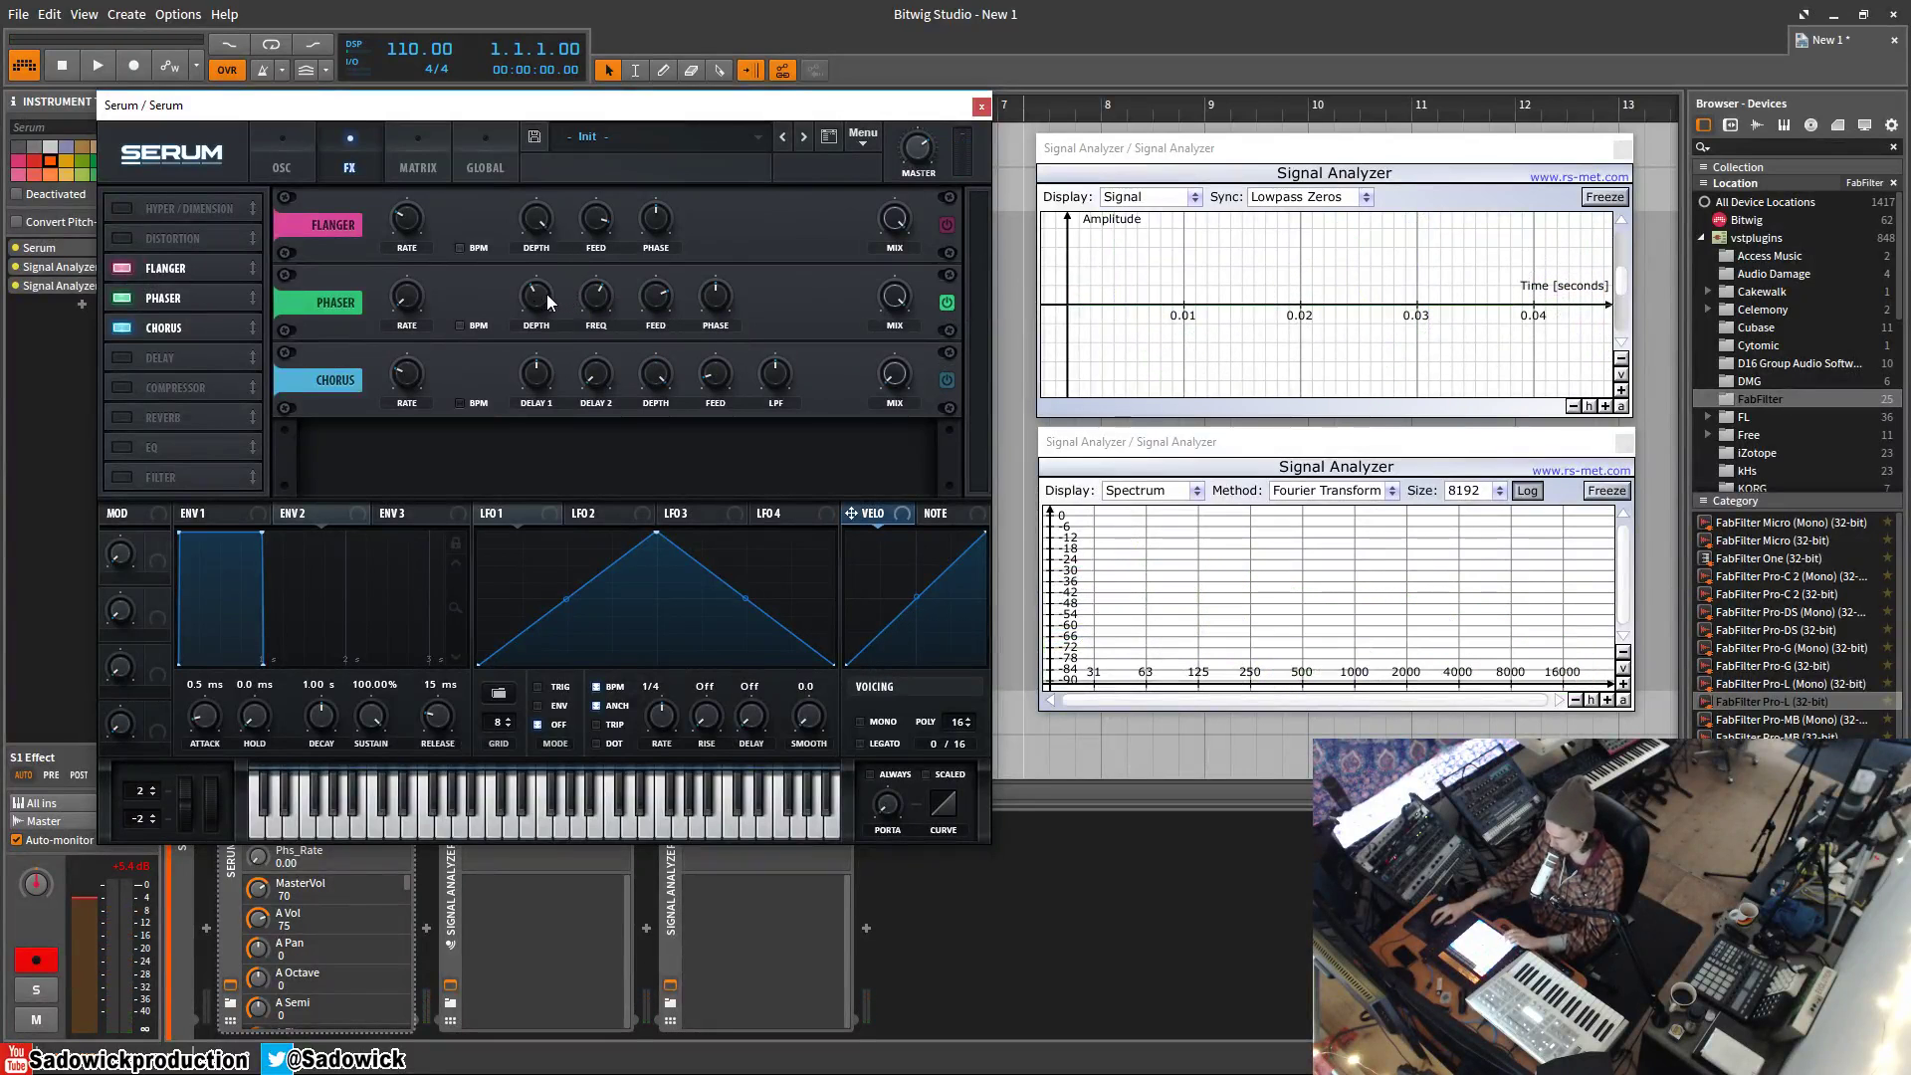
{"action": "left_click_drag", "start_coordinate": [595, 297], "coordinate": [600, 410]}
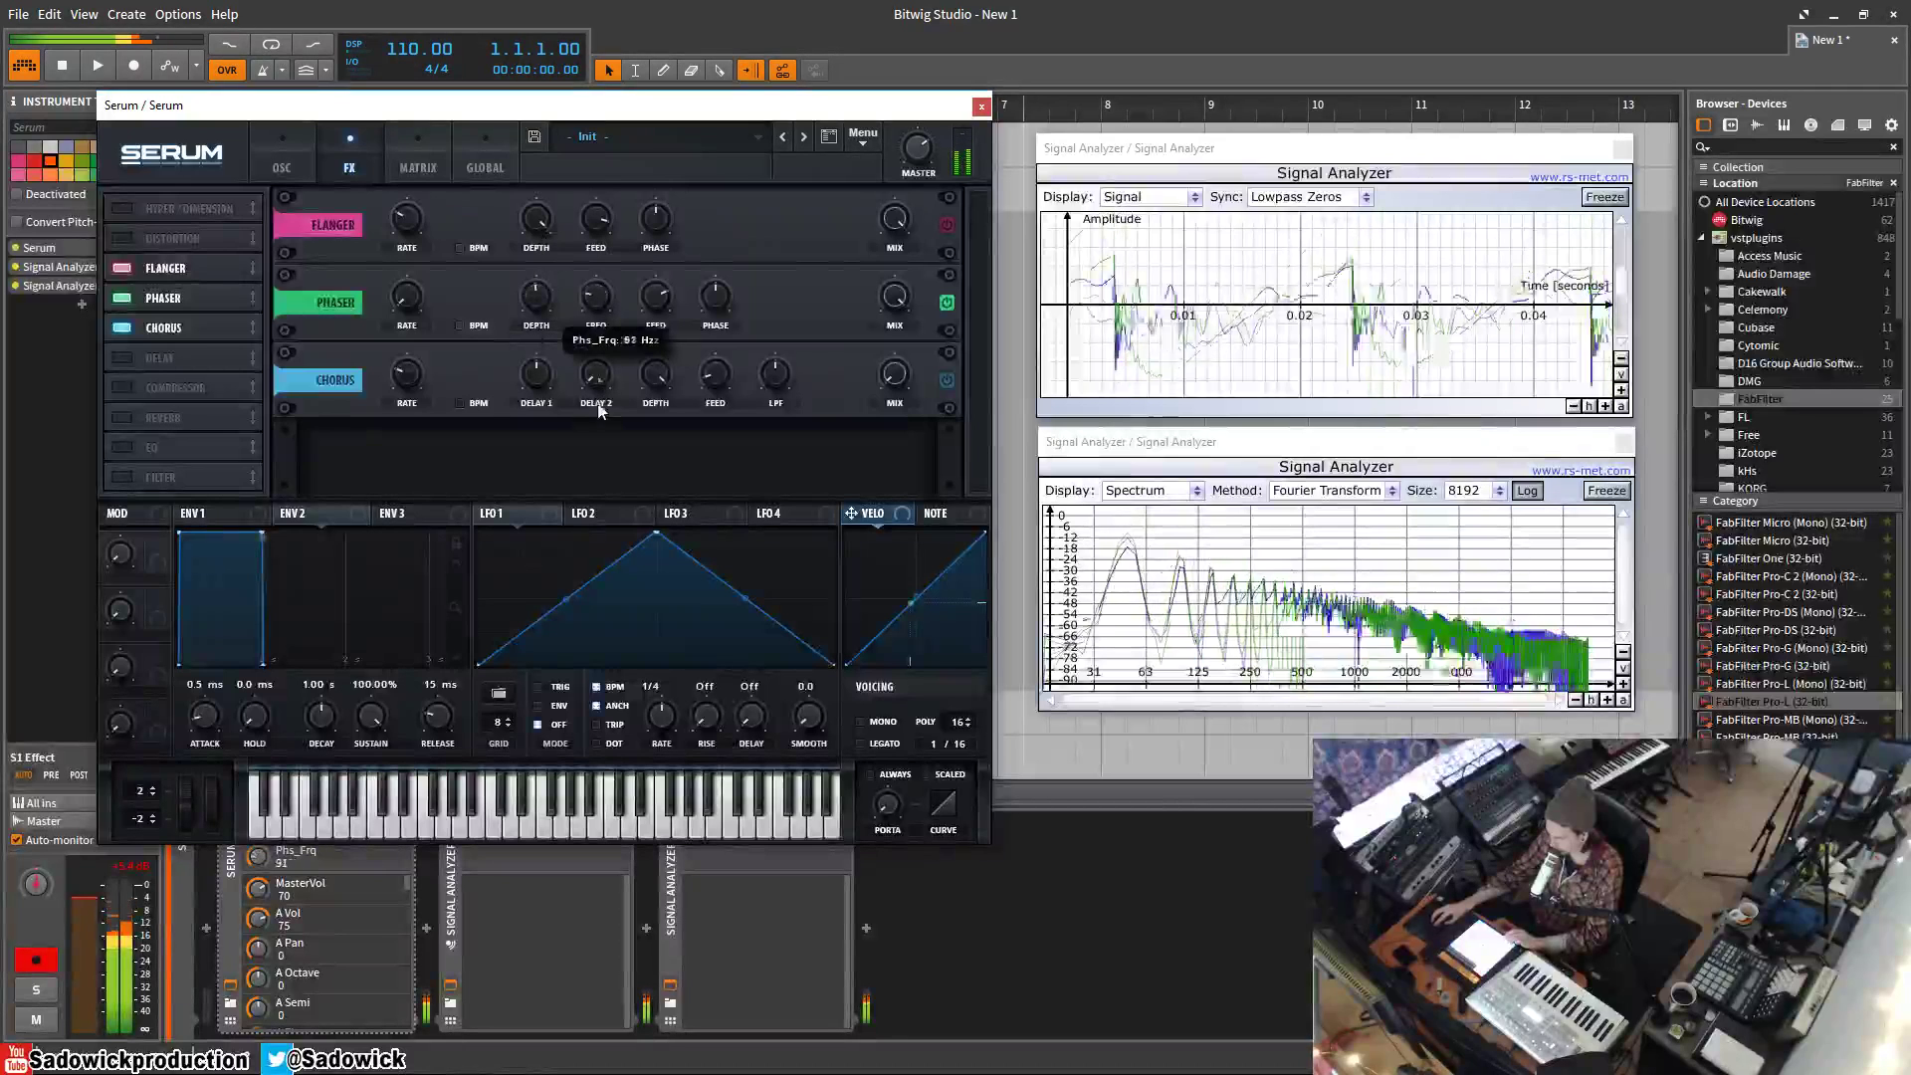
{"action": "mouse_move", "coordinate": [655, 296]}
{"action": "left_mouse_down"}
{"action": "mouse_move", "coordinate": [648, 398]}
{"action": "mouse_move", "coordinate": [645, 290]}
{"action": "left_mouse_up"}
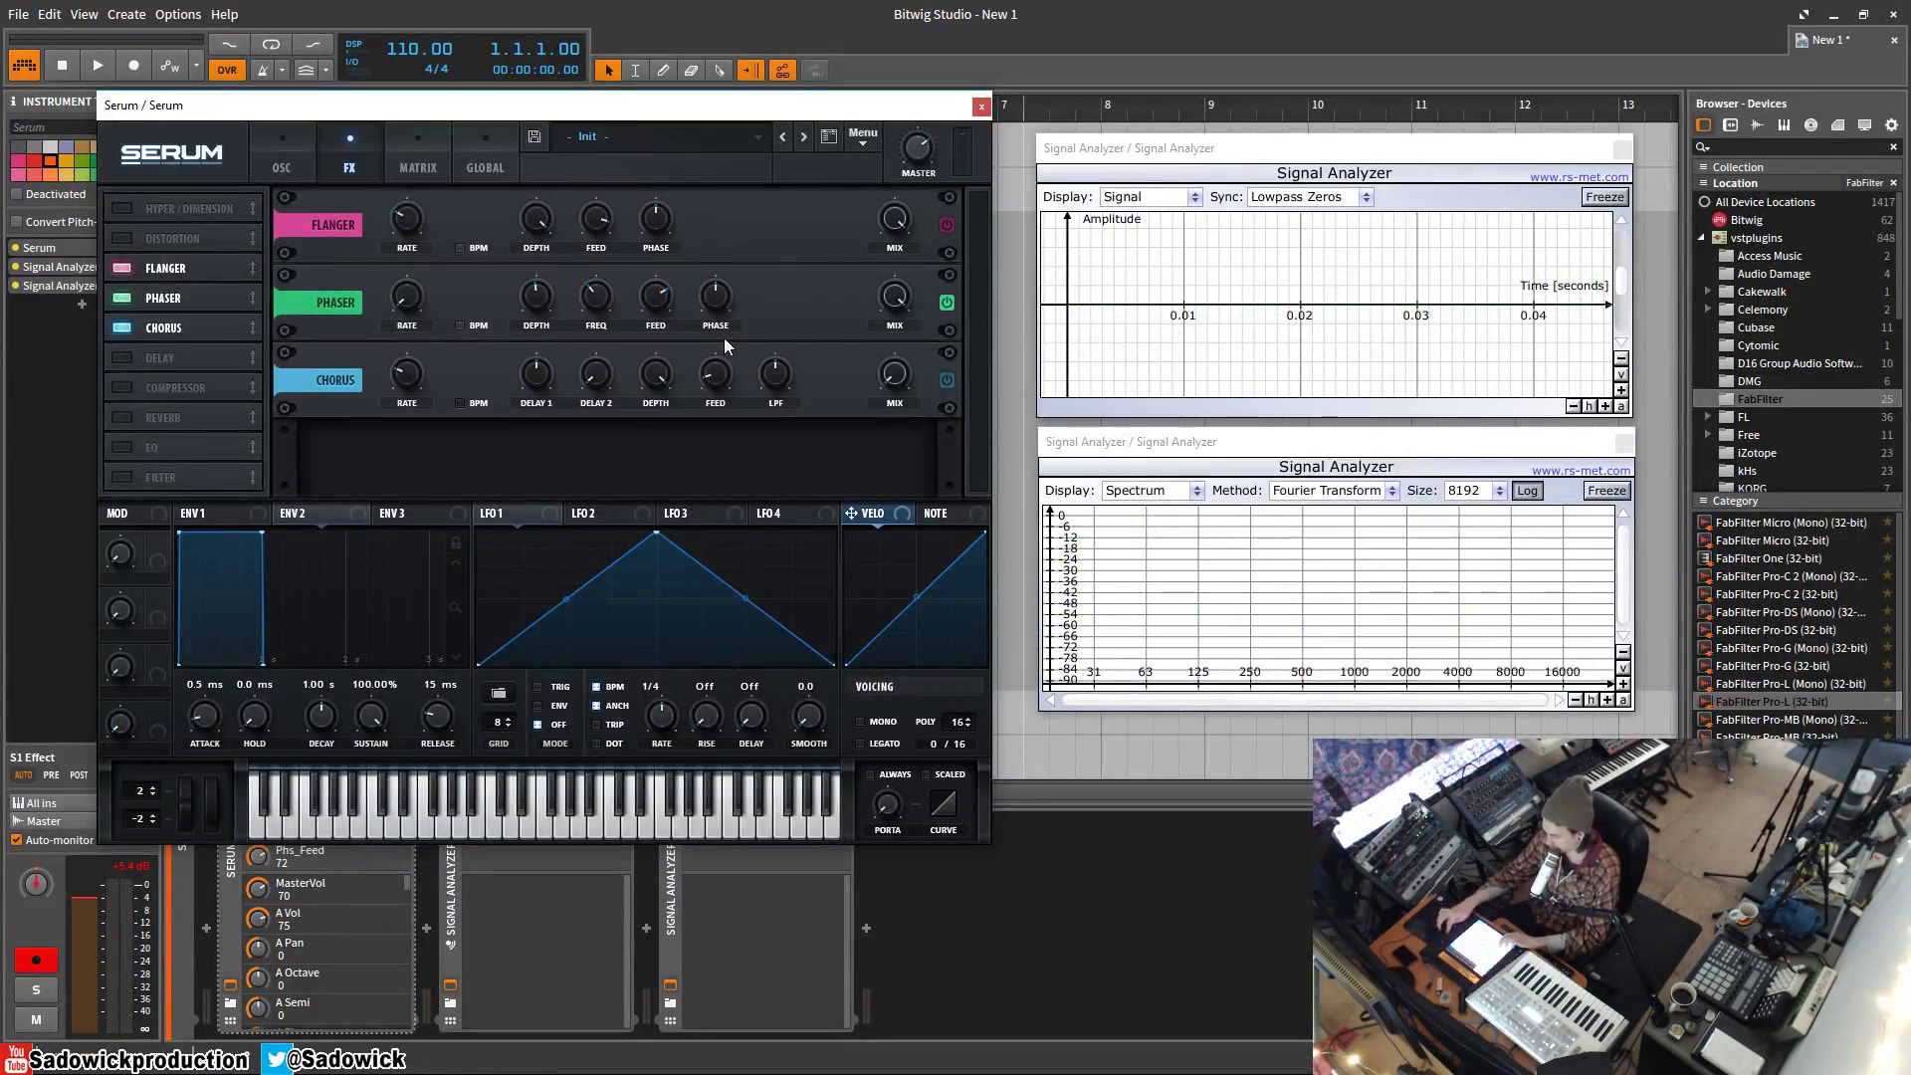
Add Distortion after Chorus in the effect chain with its drive at 100%.
{"action": "left_click", "coordinate": [139, 237]}
{"action": "left_click_drag", "start_coordinate": [183, 241], "coordinate": [190, 336]}
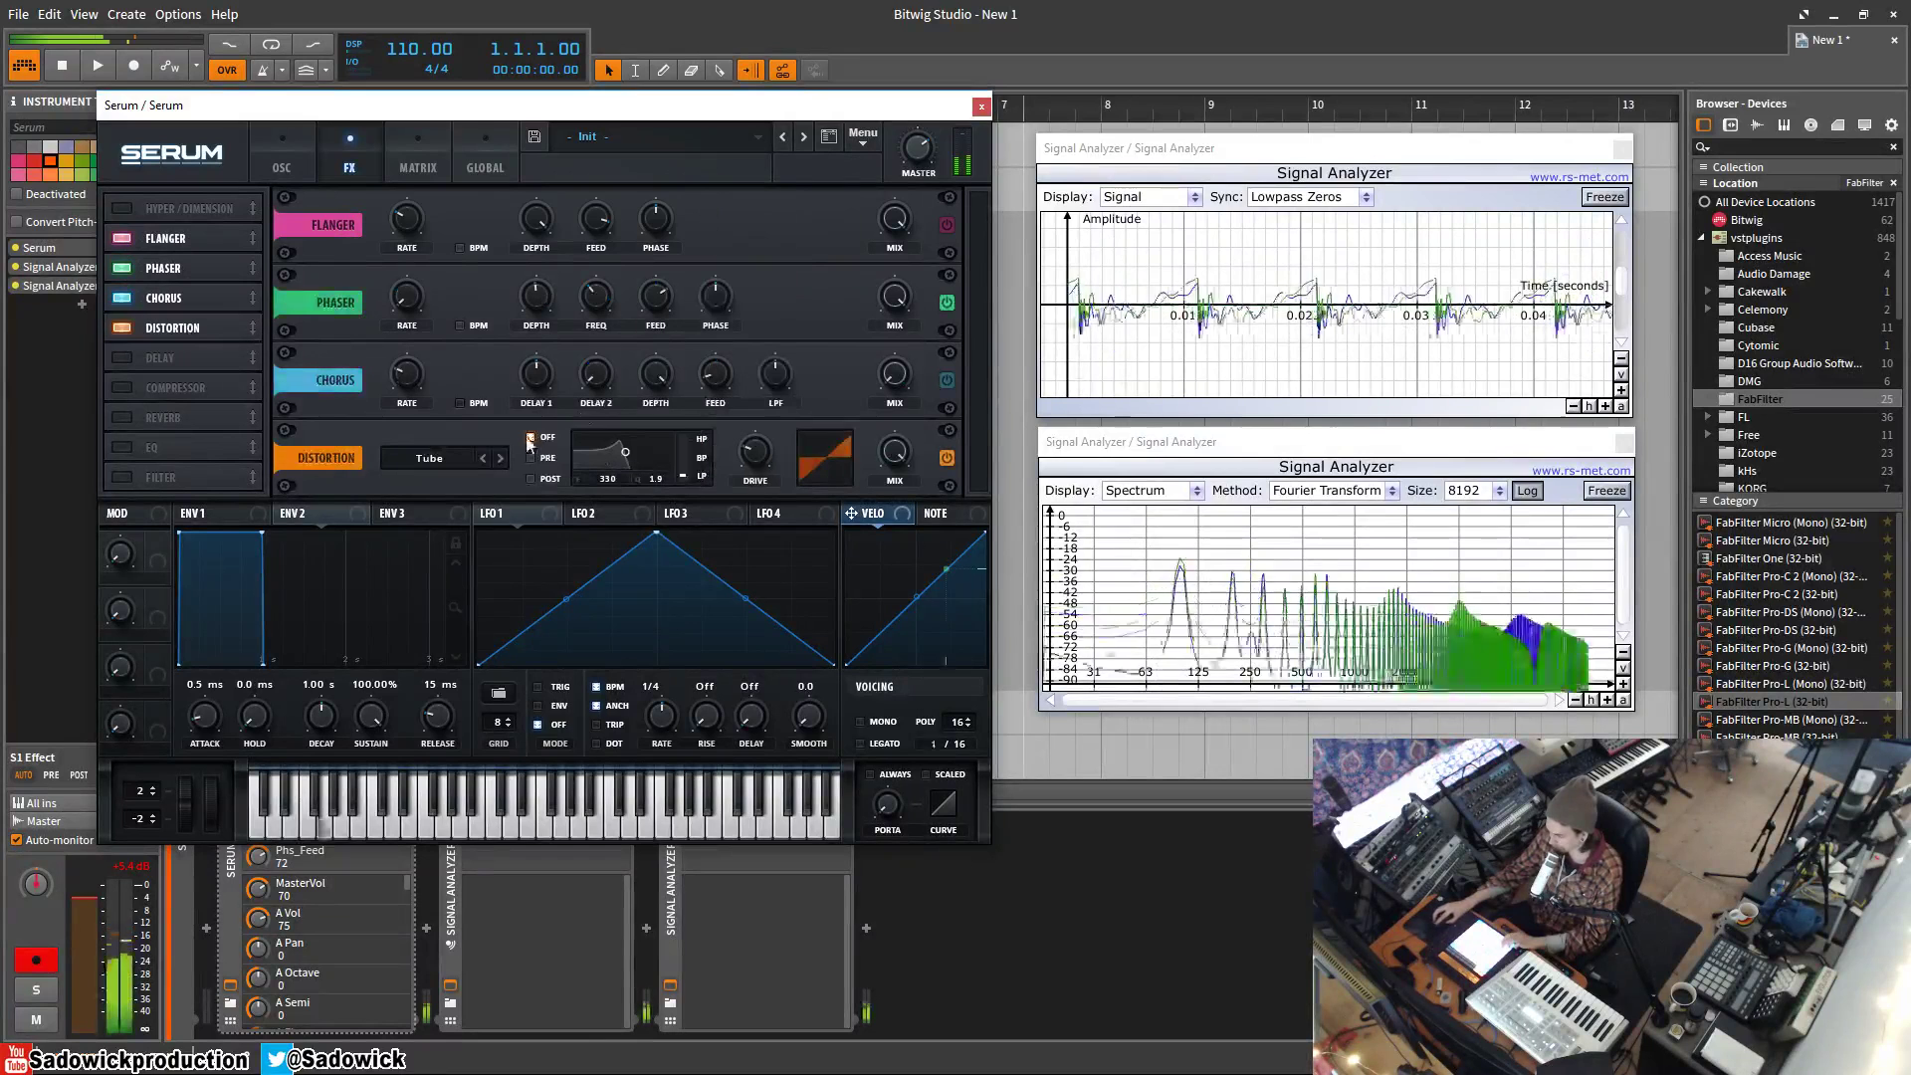
{"action": "mouse_move", "coordinate": [755, 453]}
{"action": "left_mouse_down"}
{"action": "mouse_move", "coordinate": [780, 283]}
{"action": "mouse_move", "coordinate": [785, 458]}
{"action": "mouse_move", "coordinate": [772, 426]}
{"action": "left_mouse_up"}
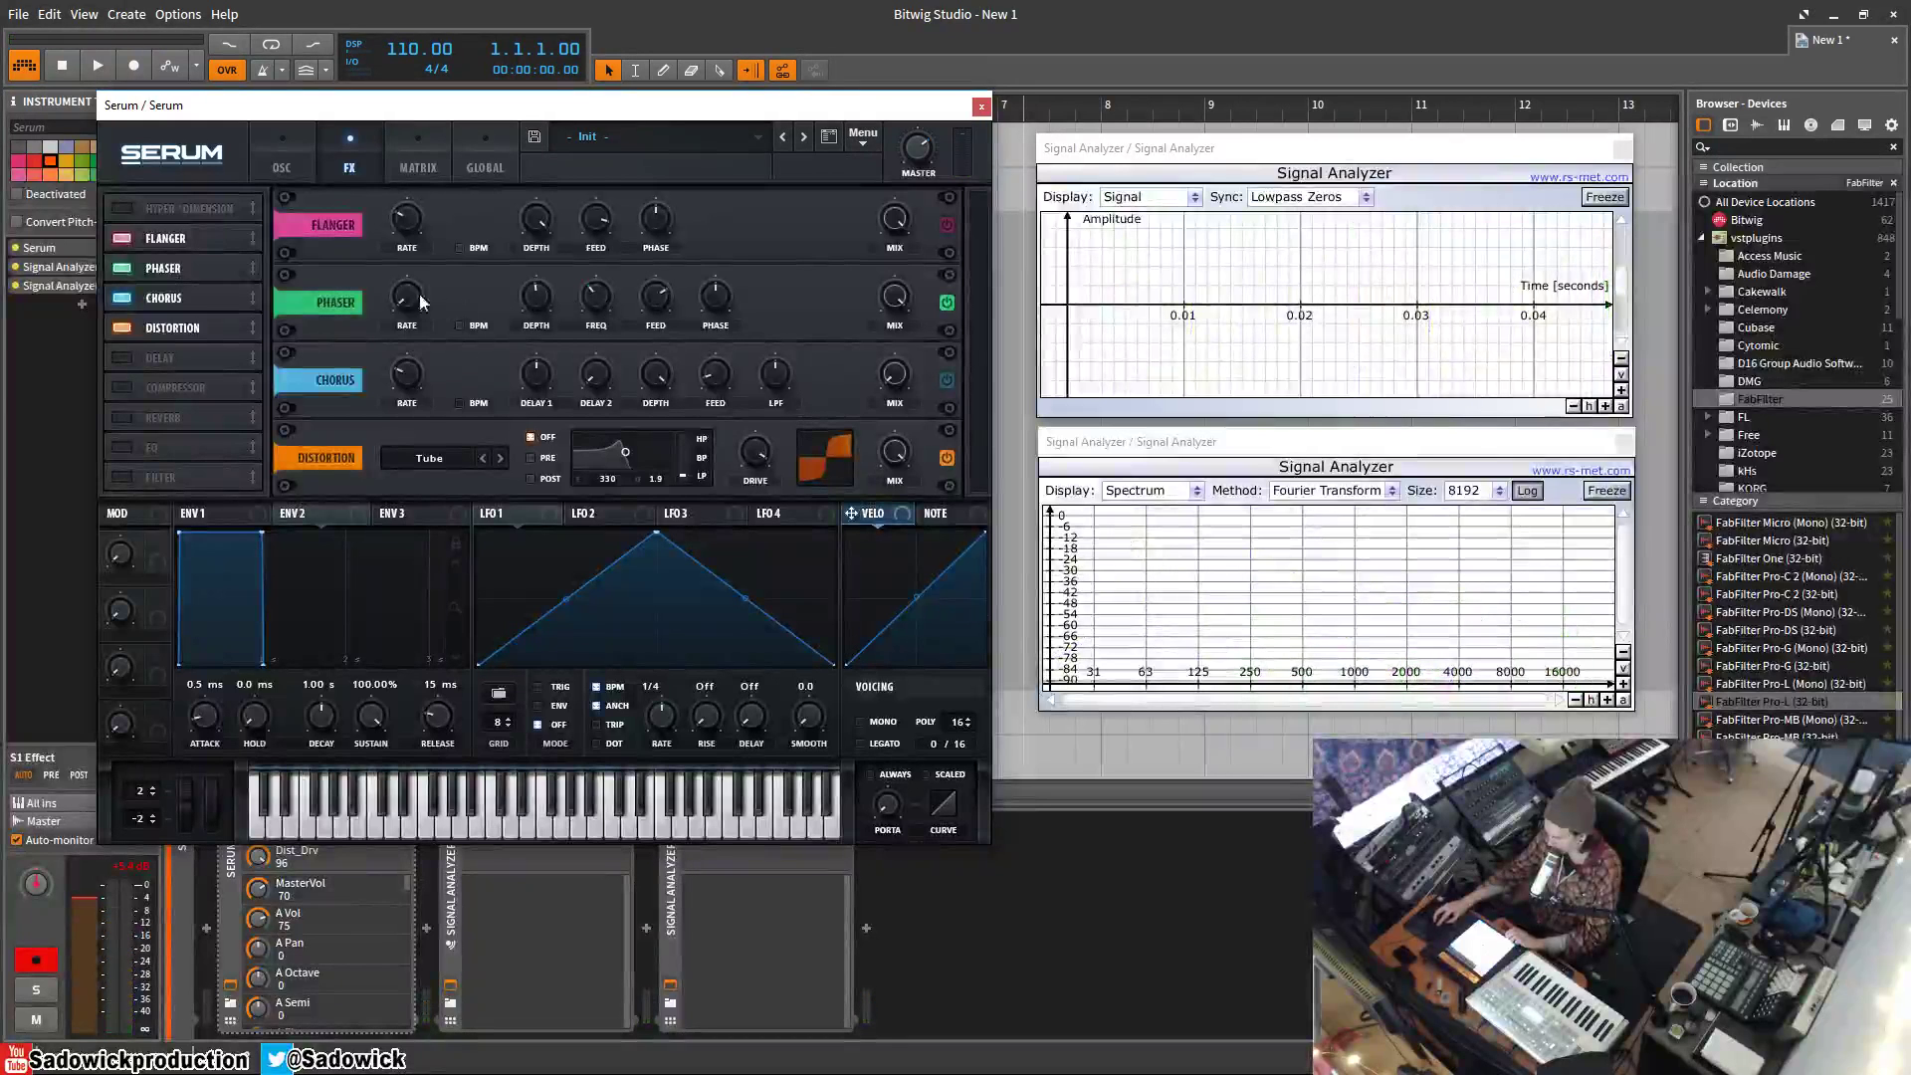
Set phaser depth to 30 and feedback to 62%, then switch off Flanger and Chorus.
{"action": "left_click_drag", "start_coordinate": [536, 295], "coordinate": [538, 302]}
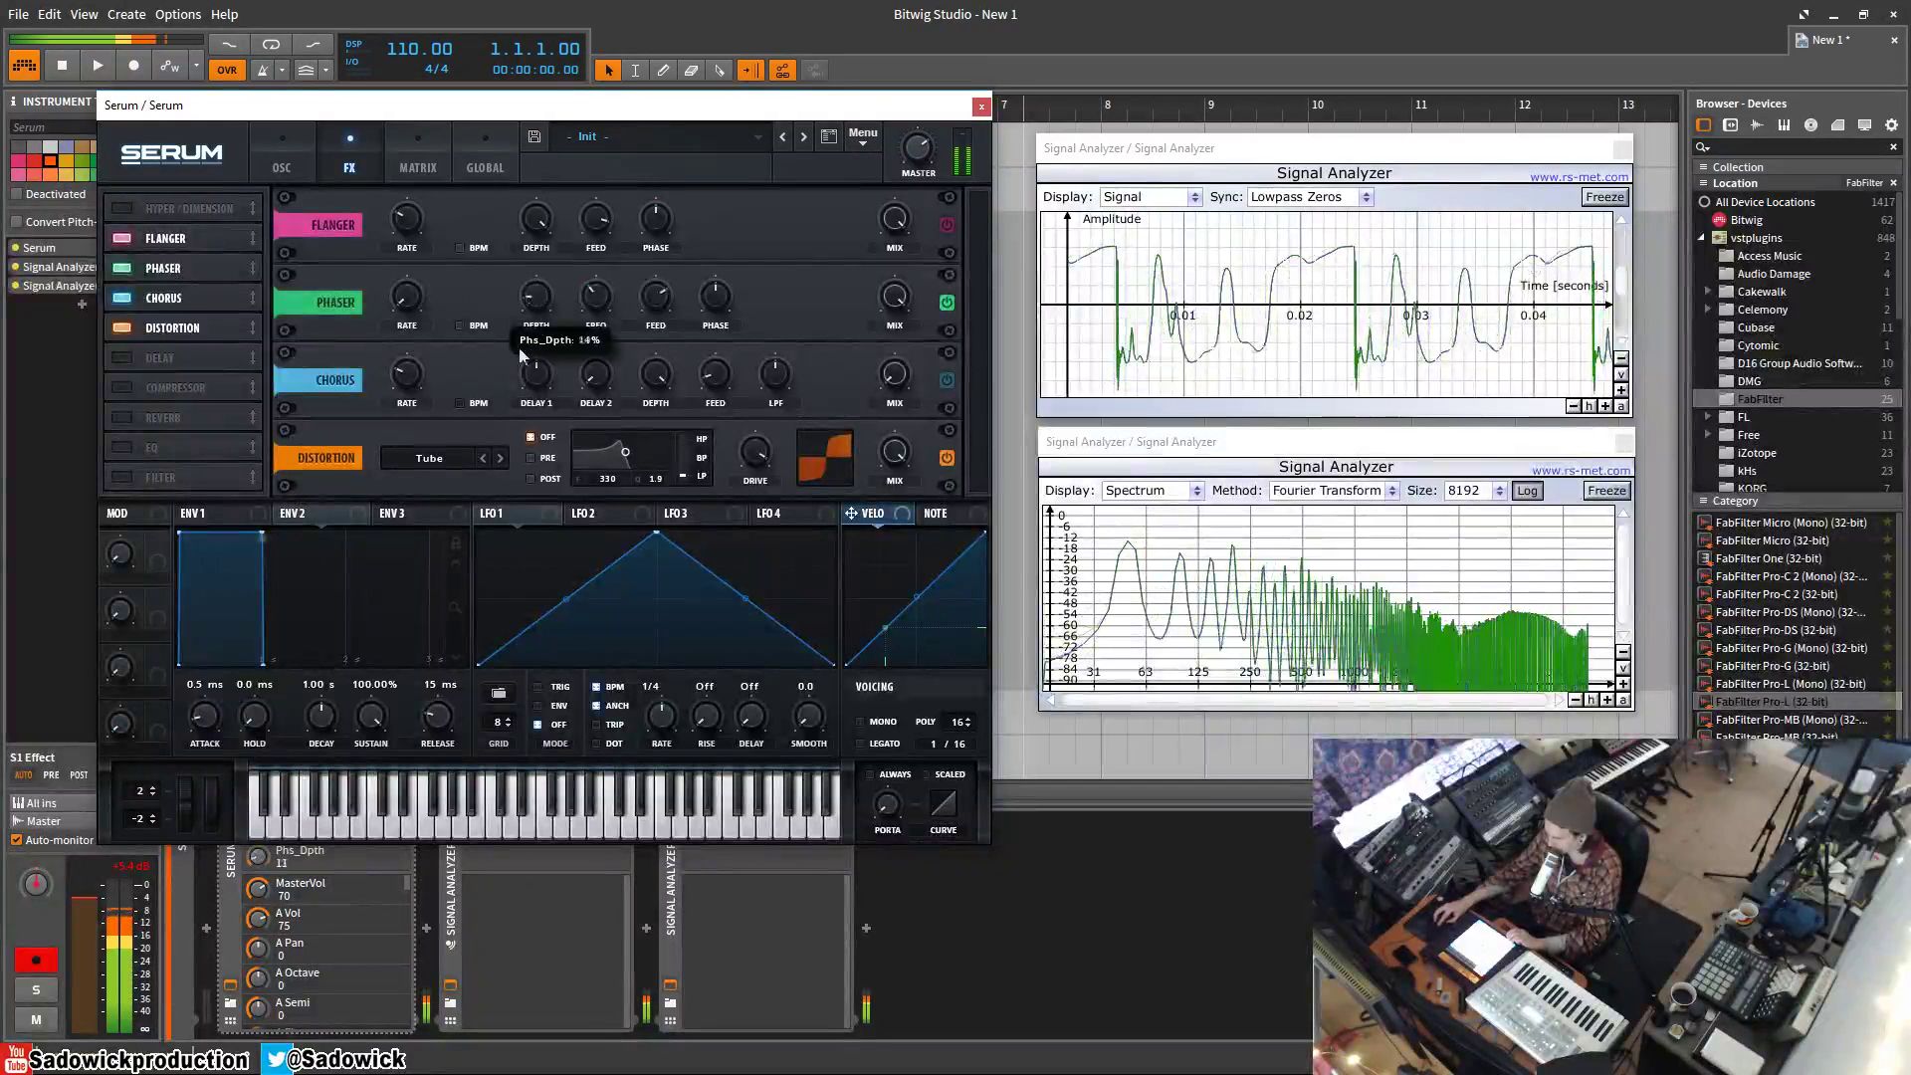
{"action": "left_click", "coordinate": [719, 299]}
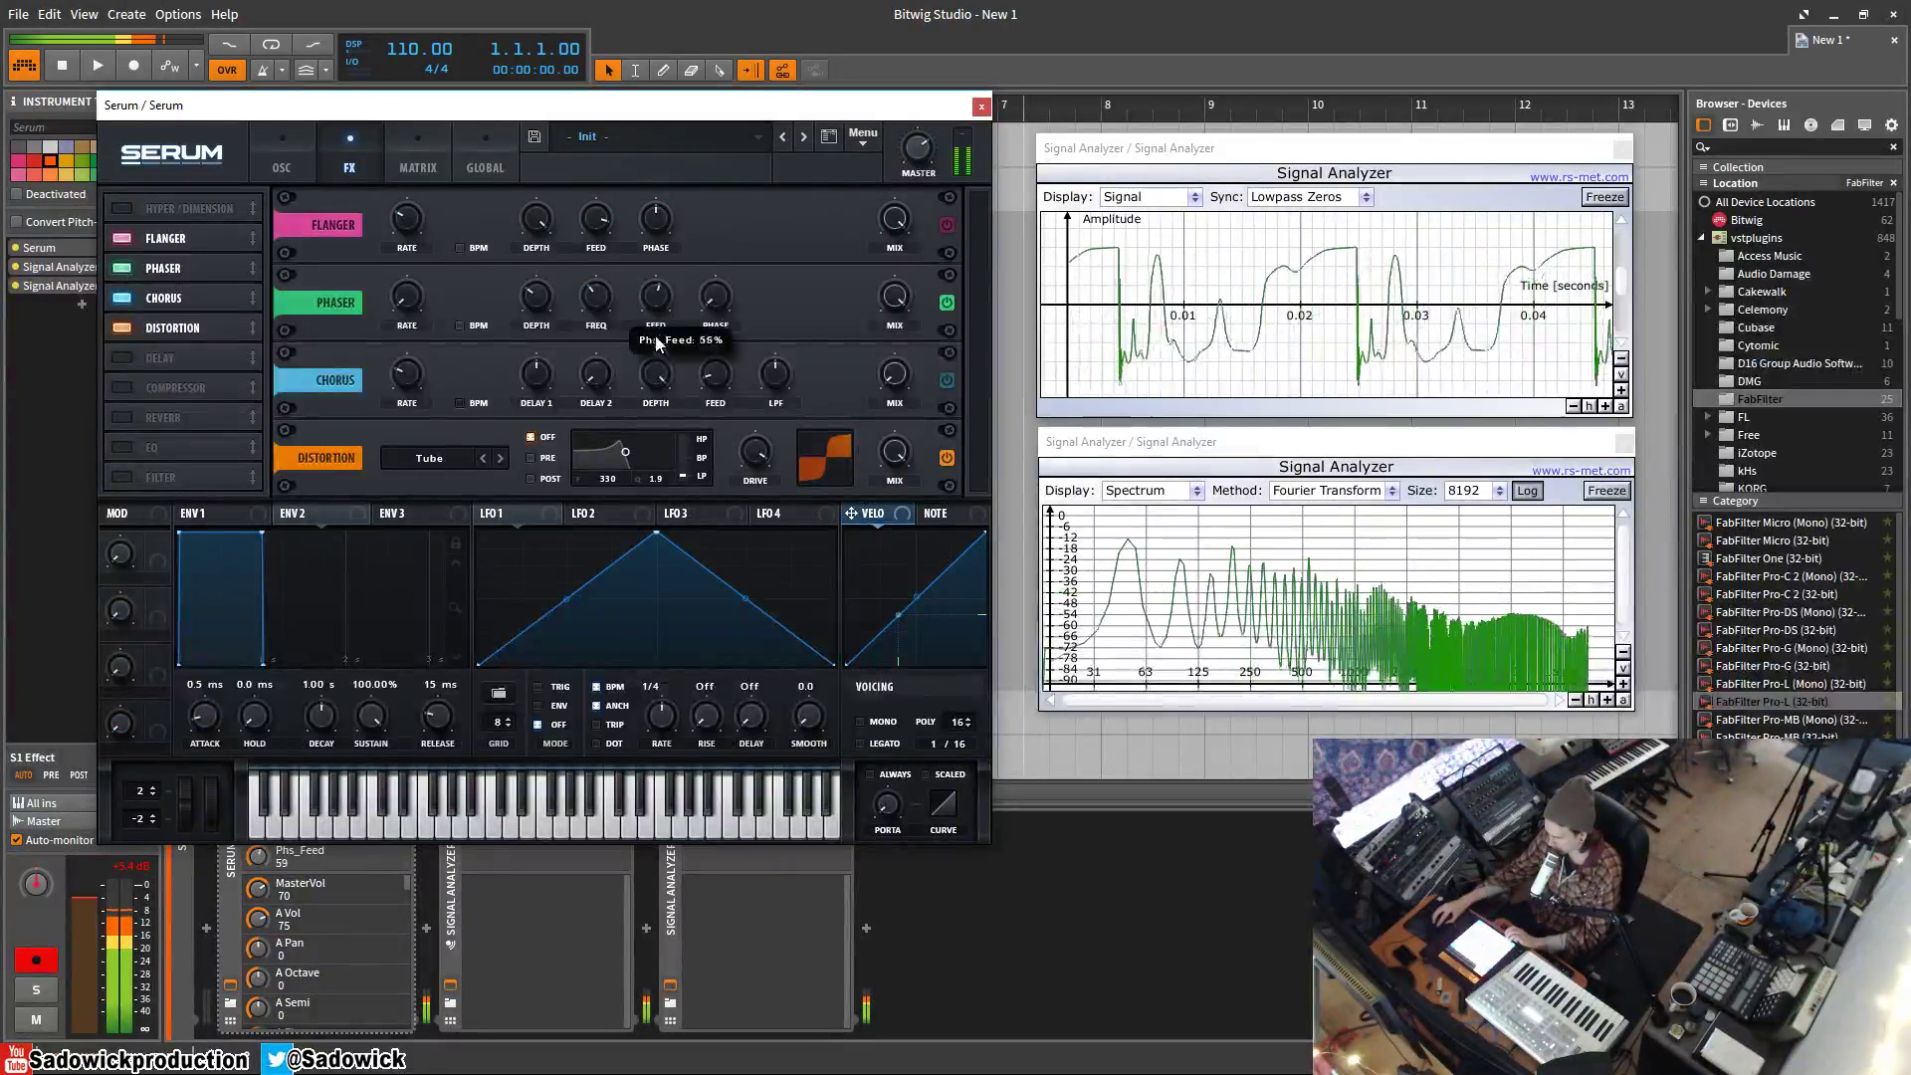
{"action": "left_click_drag", "start_coordinate": [657, 343], "coordinate": [595, 269]}
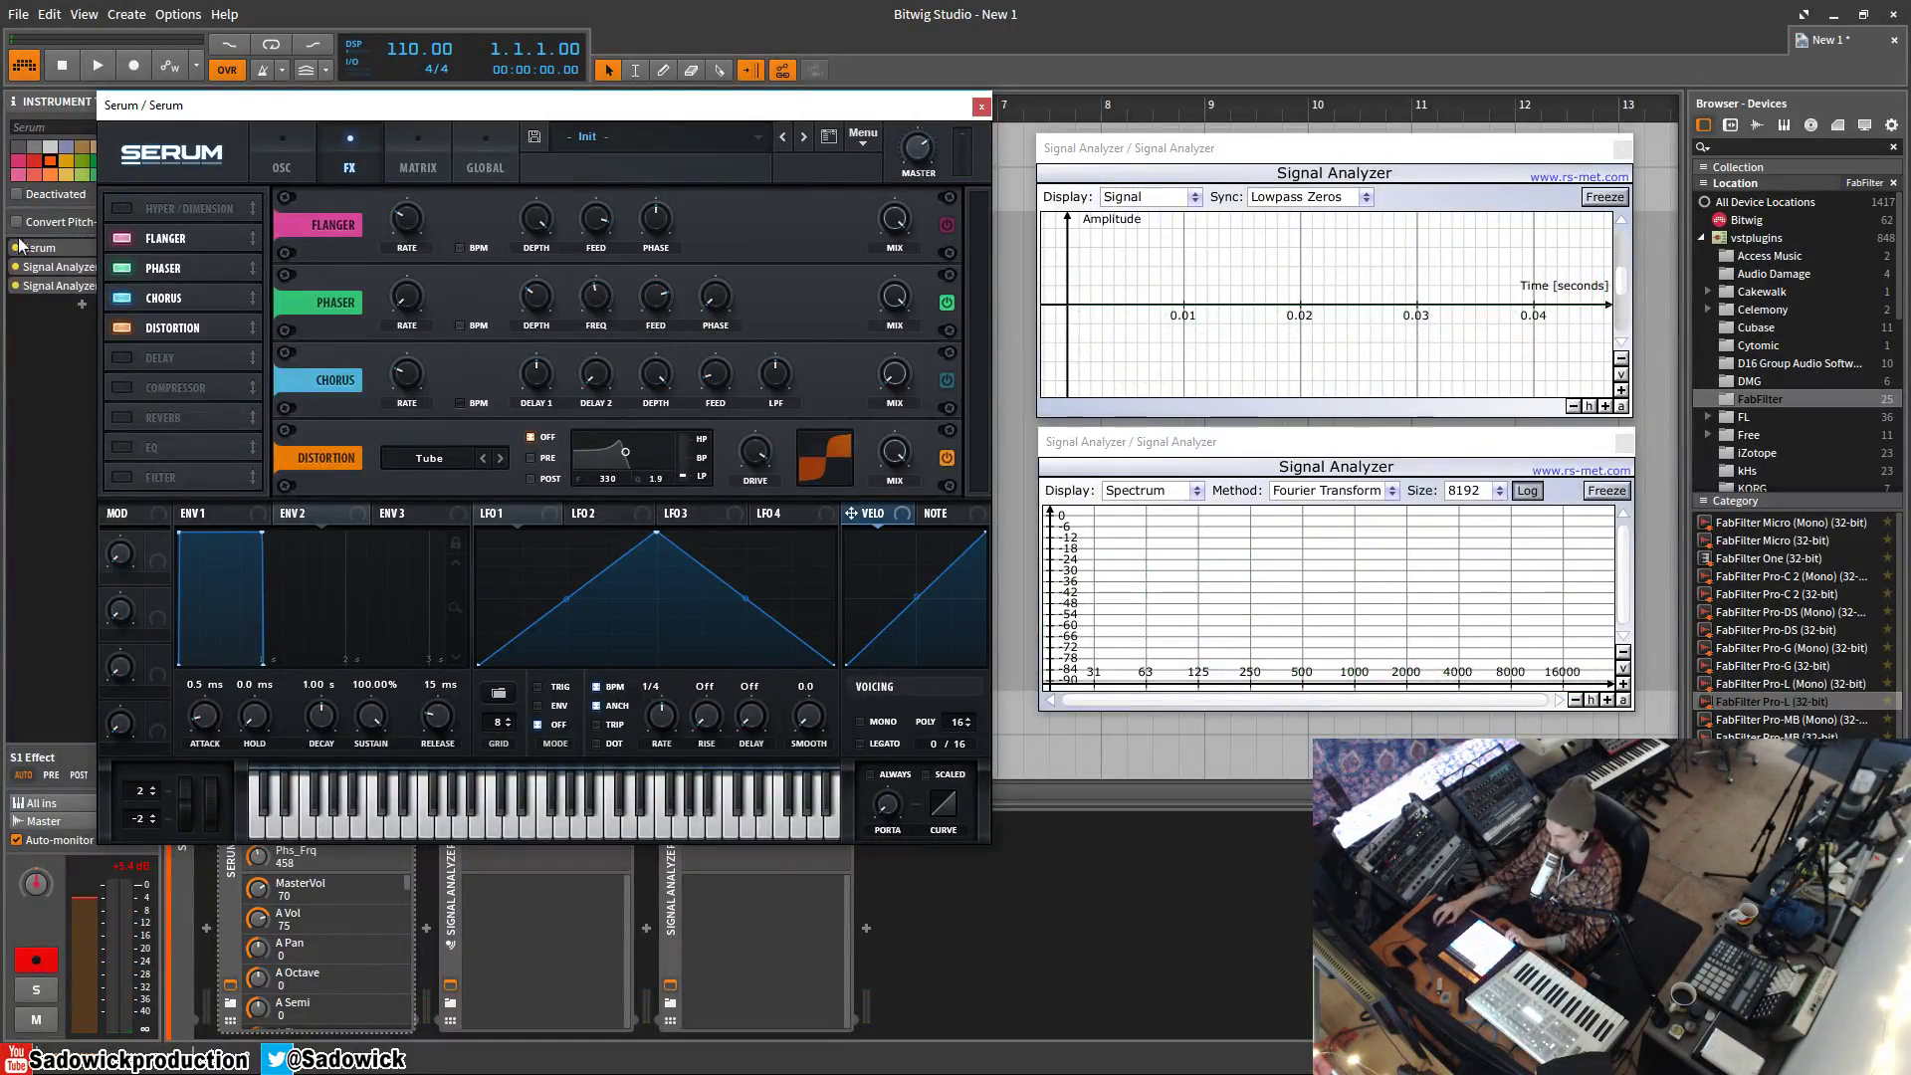
{"action": "left_click", "coordinate": [123, 239]}
{"action": "left_click", "coordinate": [121, 297]}
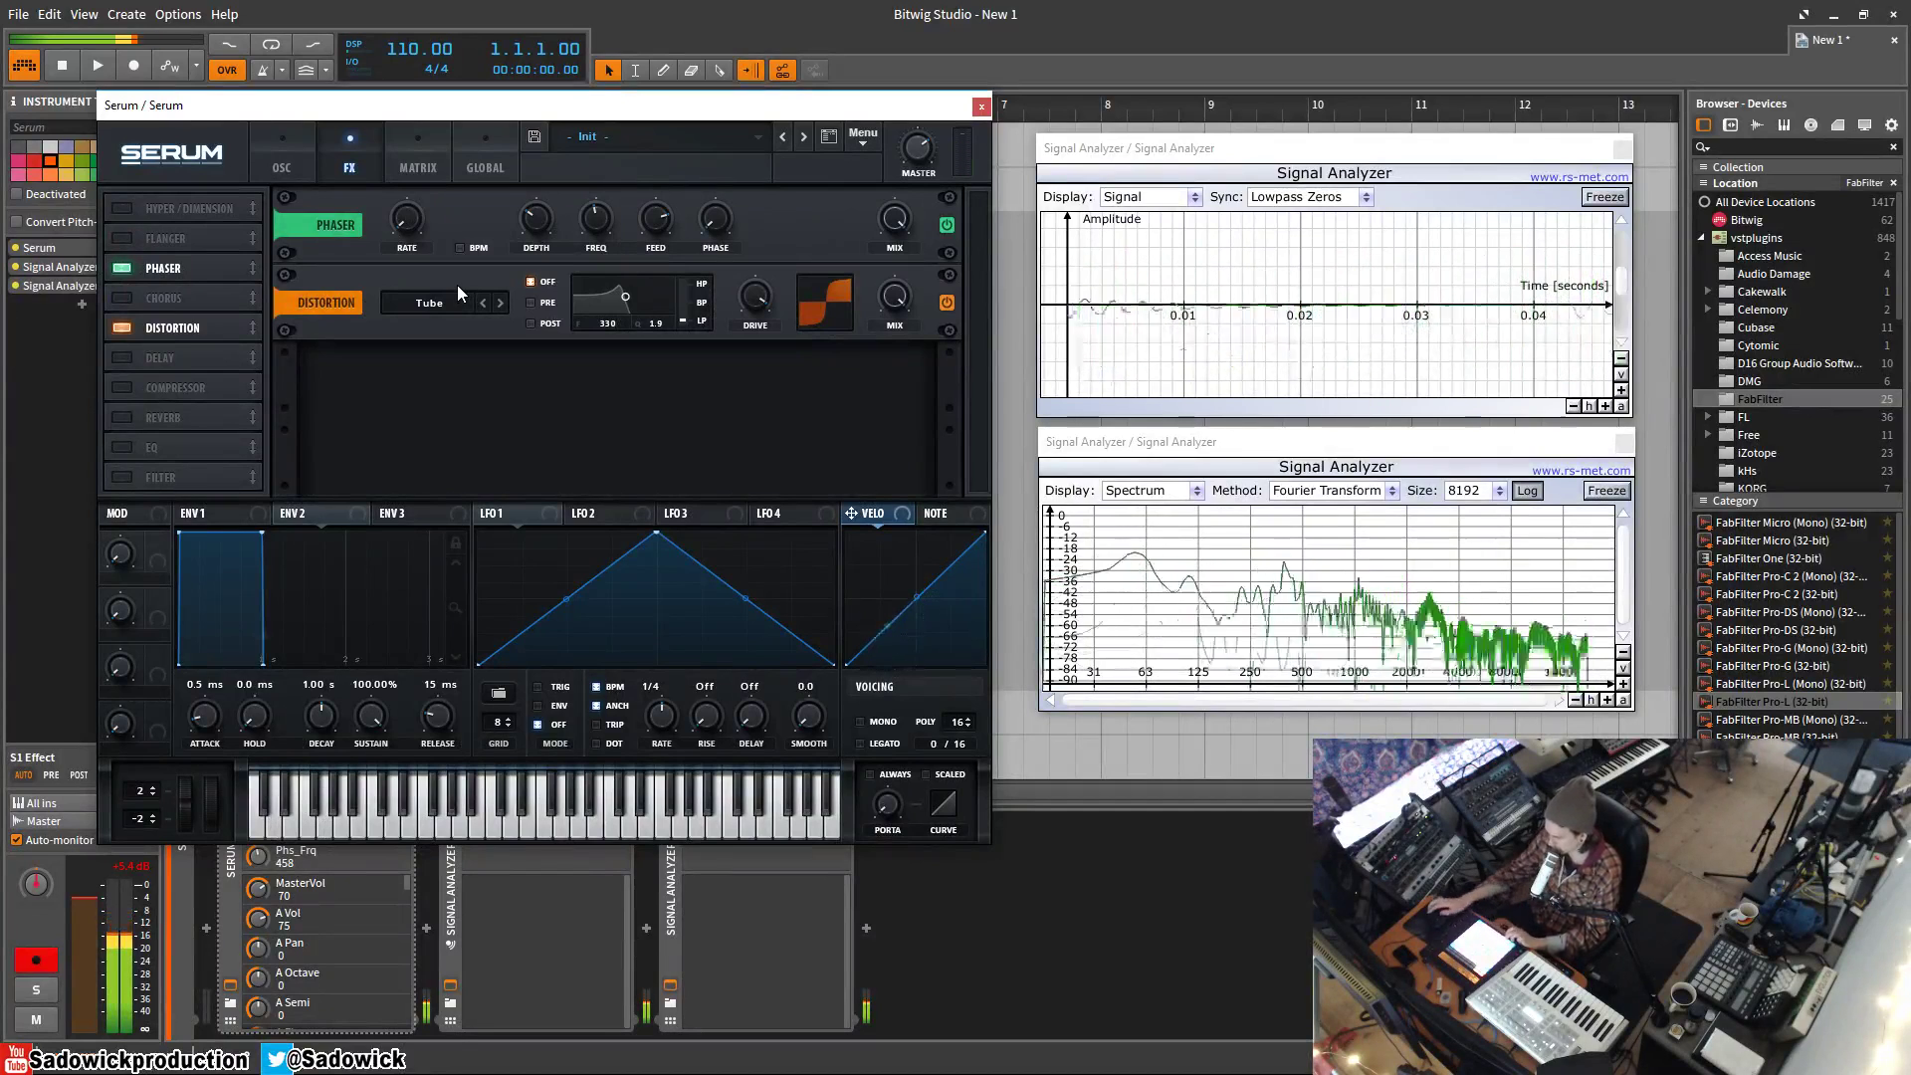
Switch off Phaser and Distortion, switch on Chorus, and check its wet/dry amount.
{"action": "left_click", "coordinate": [119, 270]}
{"action": "left_click", "coordinate": [121, 329]}
{"action": "left_click", "coordinate": [121, 299]}
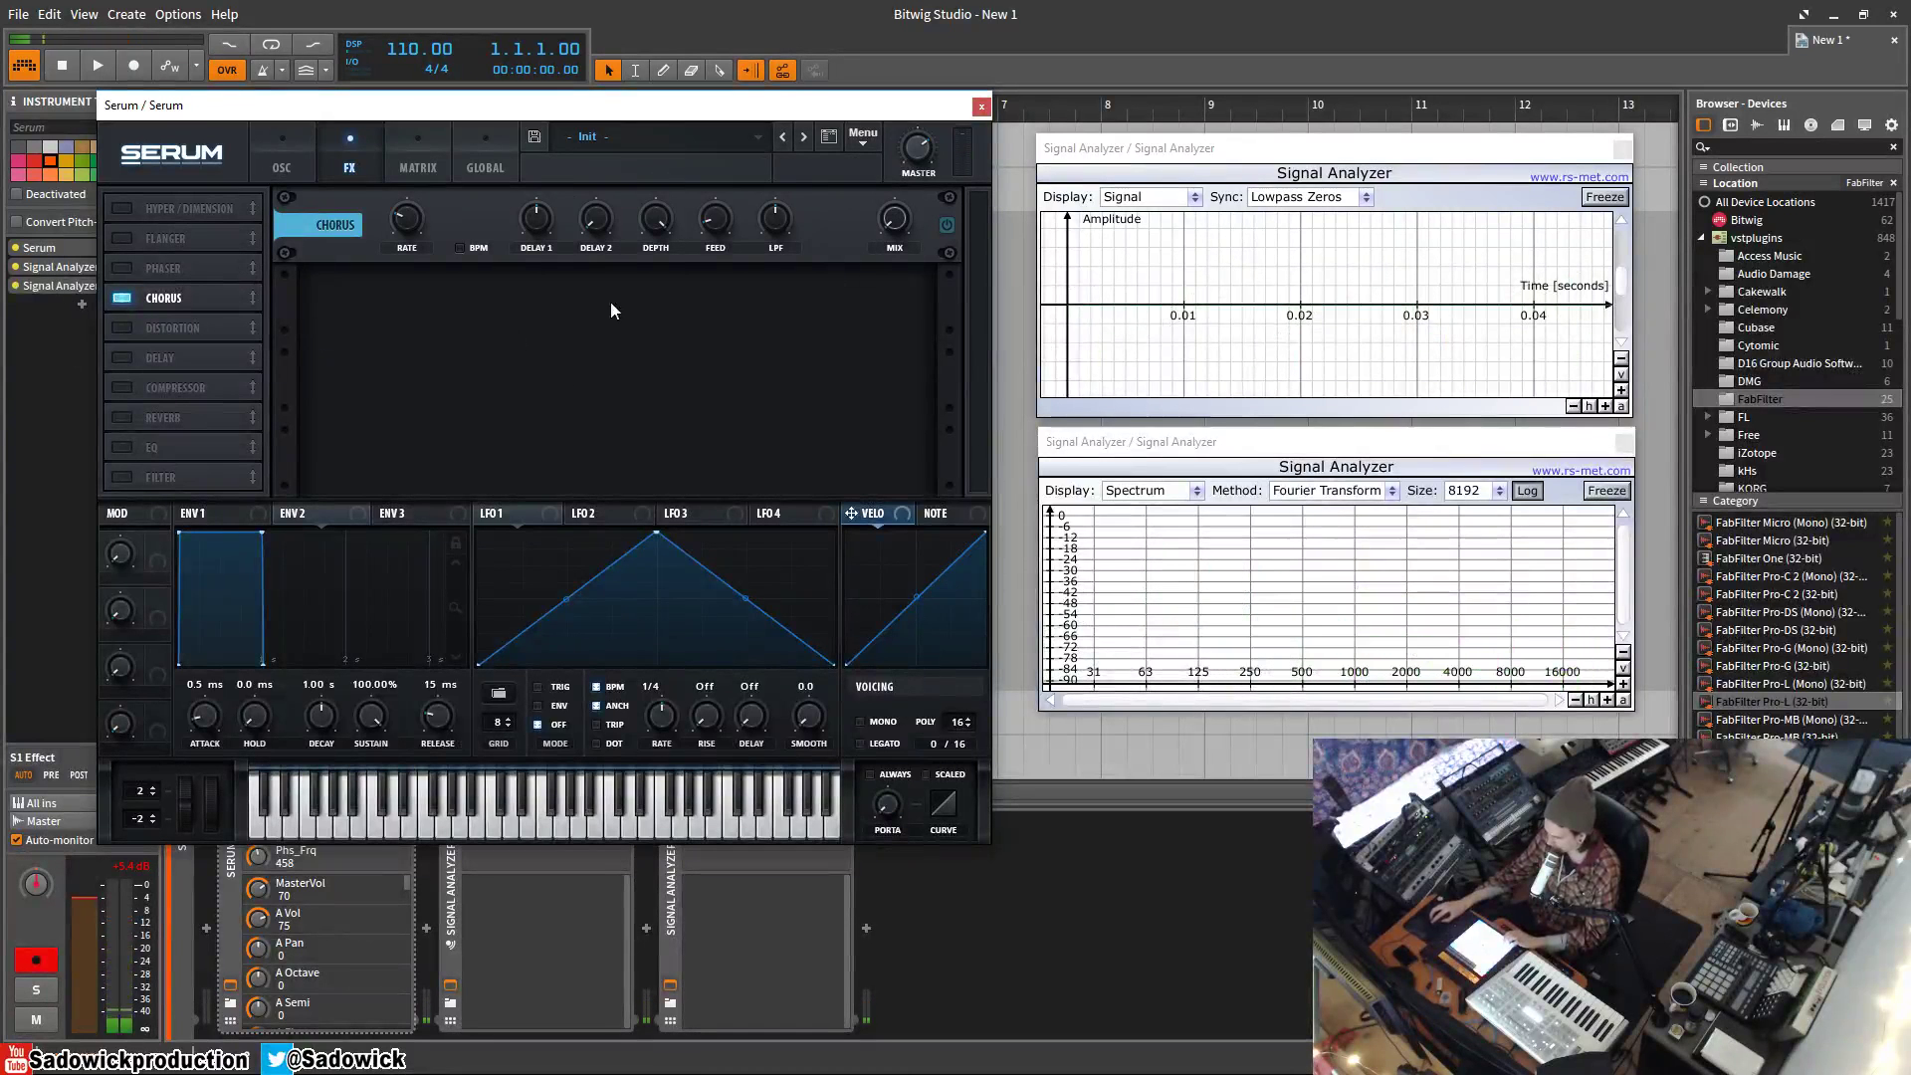
{"action": "left_click", "coordinate": [905, 221]}
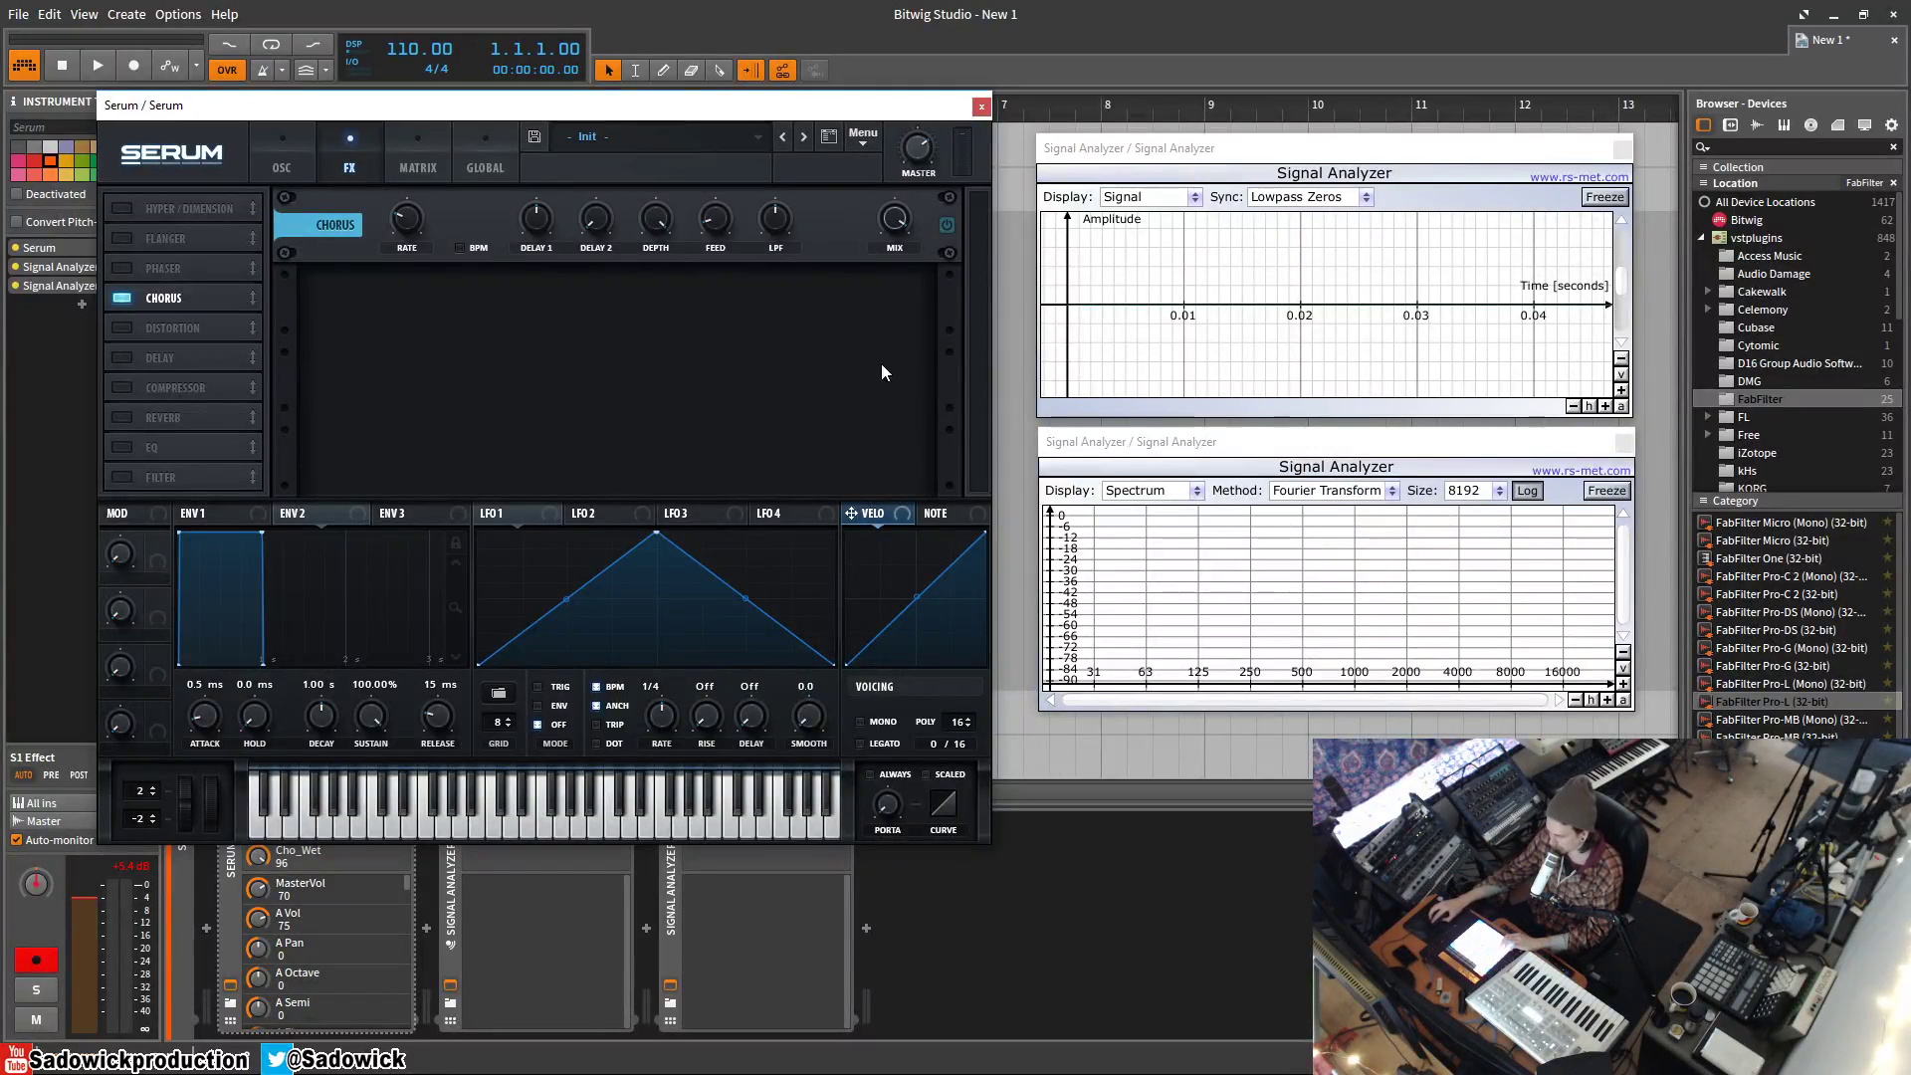
Set chorus mix to 62%, low-pass filter fully open at 20000 Hz, and master volume to 82.
{"action": "left_click_drag", "start_coordinate": [899, 230], "coordinate": [892, 310]}
{"action": "left_click_drag", "start_coordinate": [907, 223], "coordinate": [906, 179]}
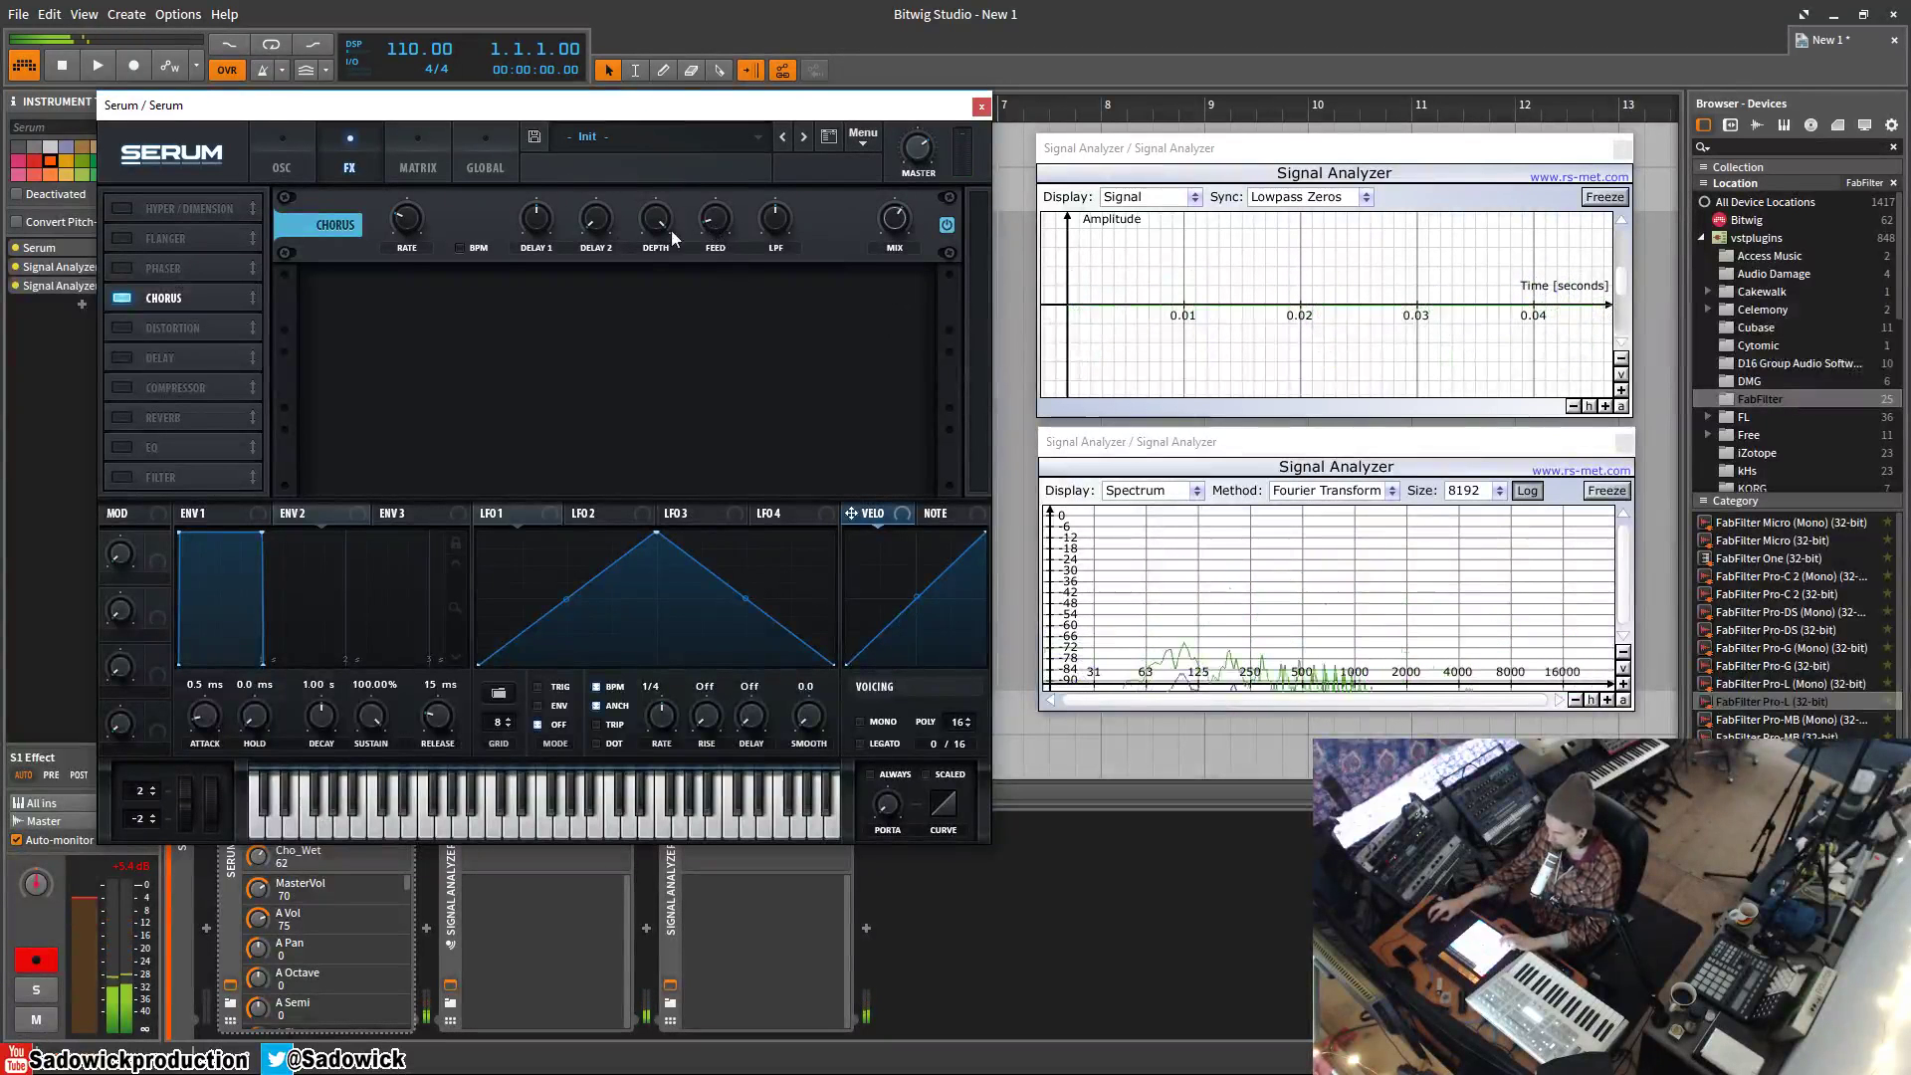
{"action": "left_click_drag", "start_coordinate": [780, 211], "coordinate": [778, 235]}
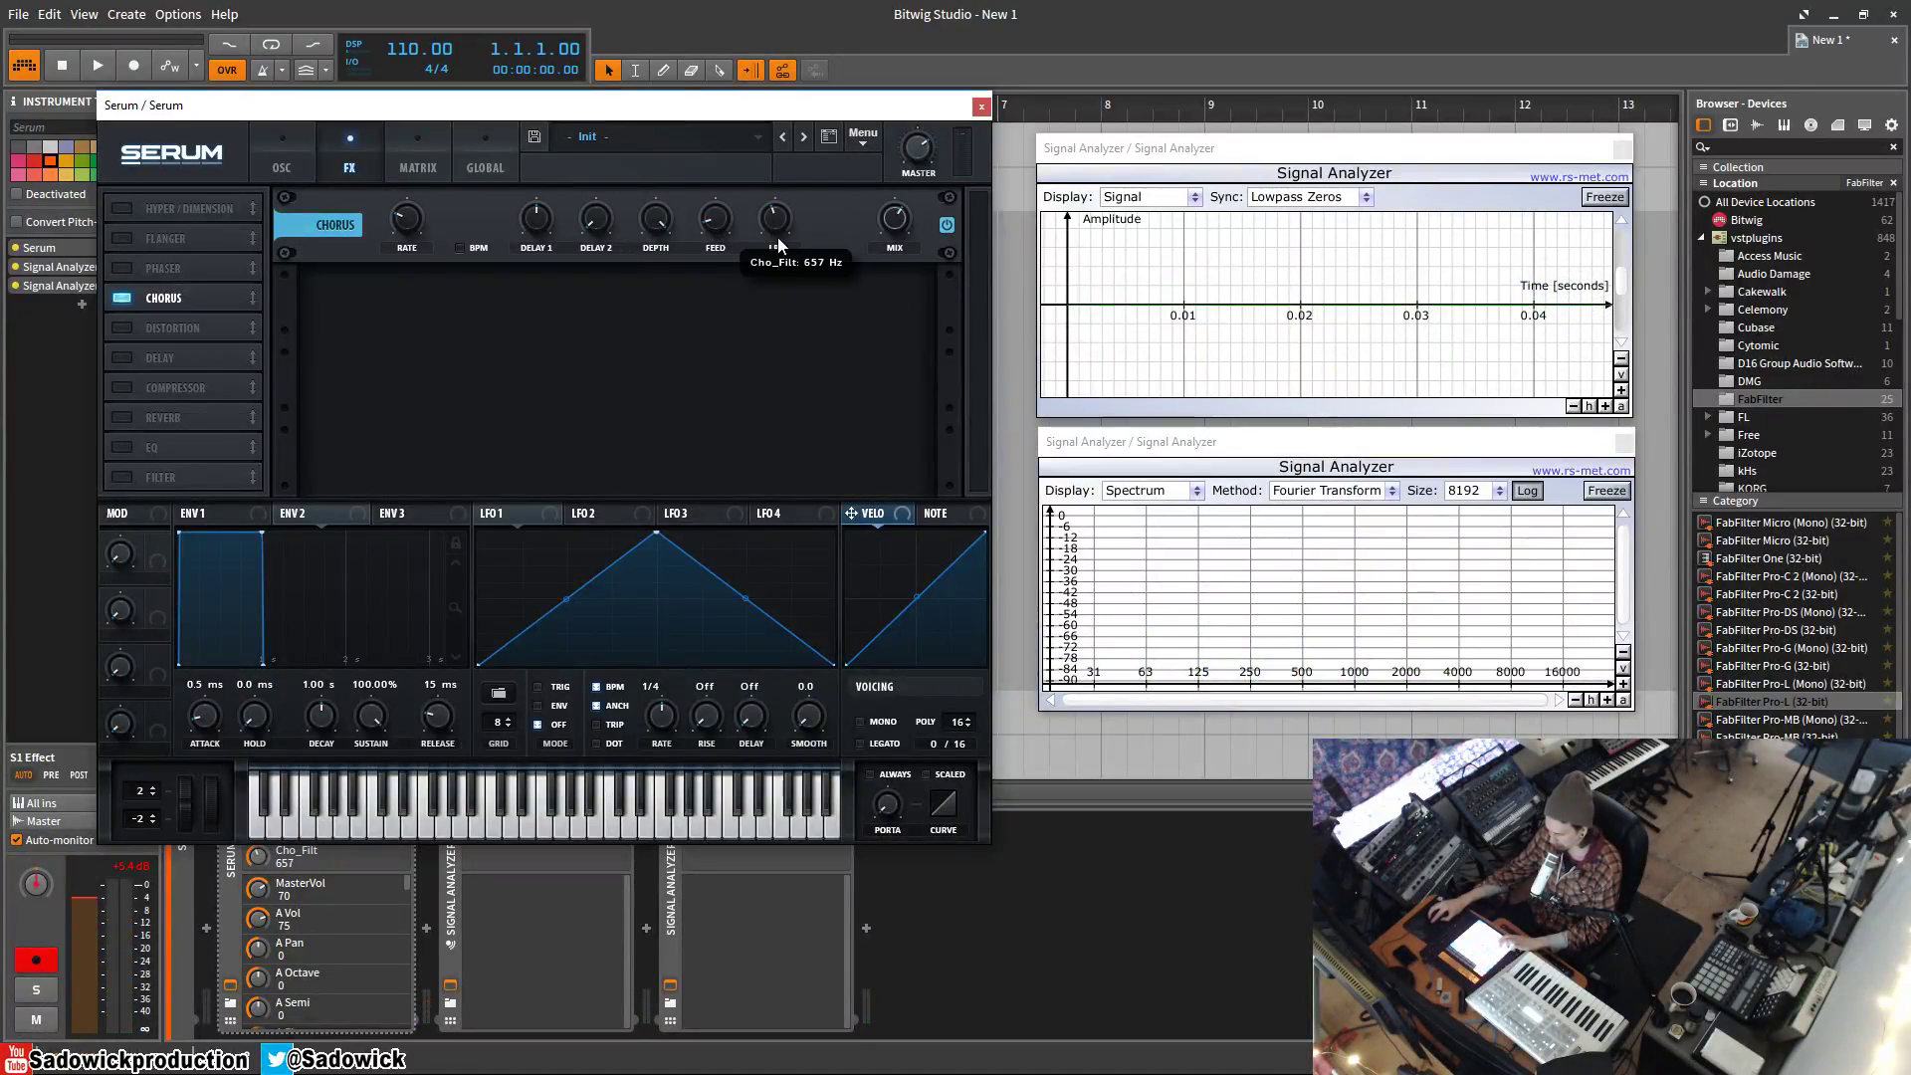
{"action": "left_click_drag", "start_coordinate": [784, 212], "coordinate": [846, 141]}
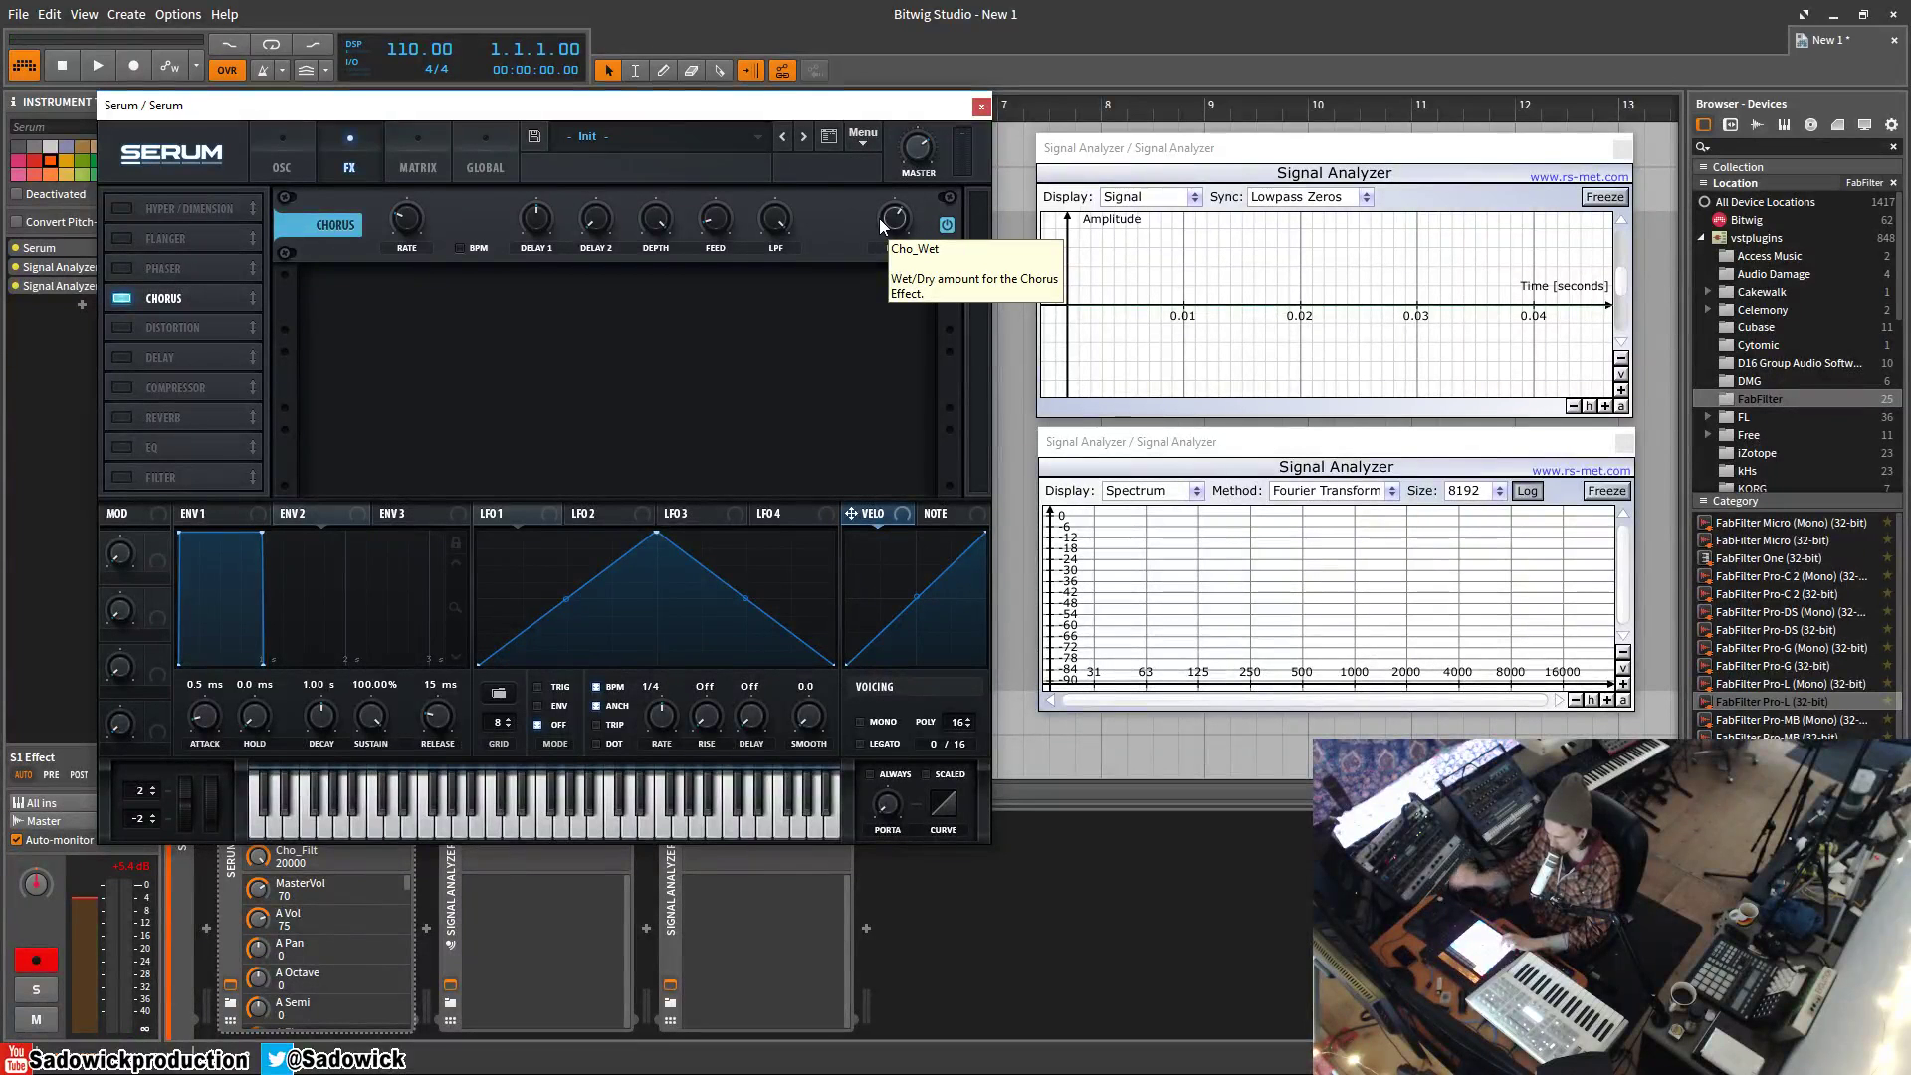
{"action": "left_click_drag", "start_coordinate": [916, 149], "coordinate": [933, 144]}
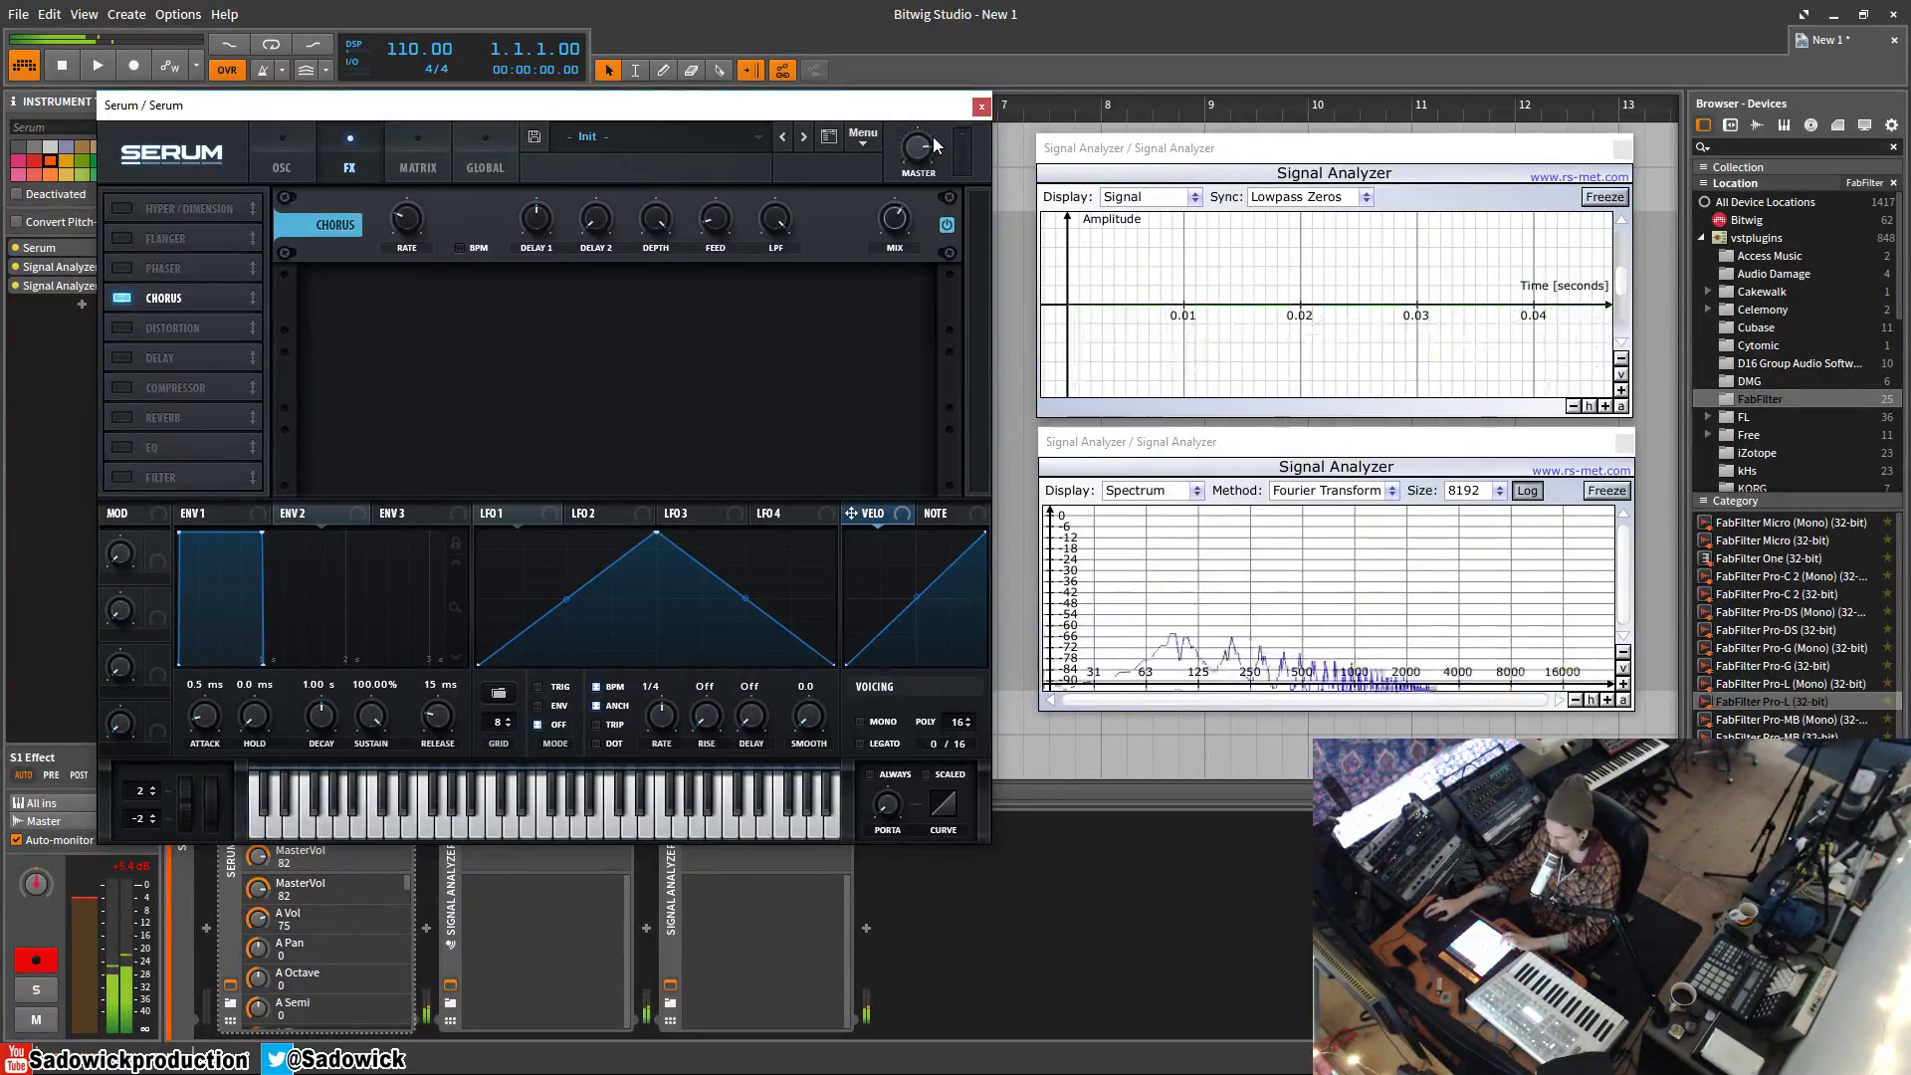
Lengthen chorus delay 1 to 10.1 ms, make it fully wet, and slow the rate to 0.03 Hz.
{"action": "left_click", "coordinate": [539, 223]}
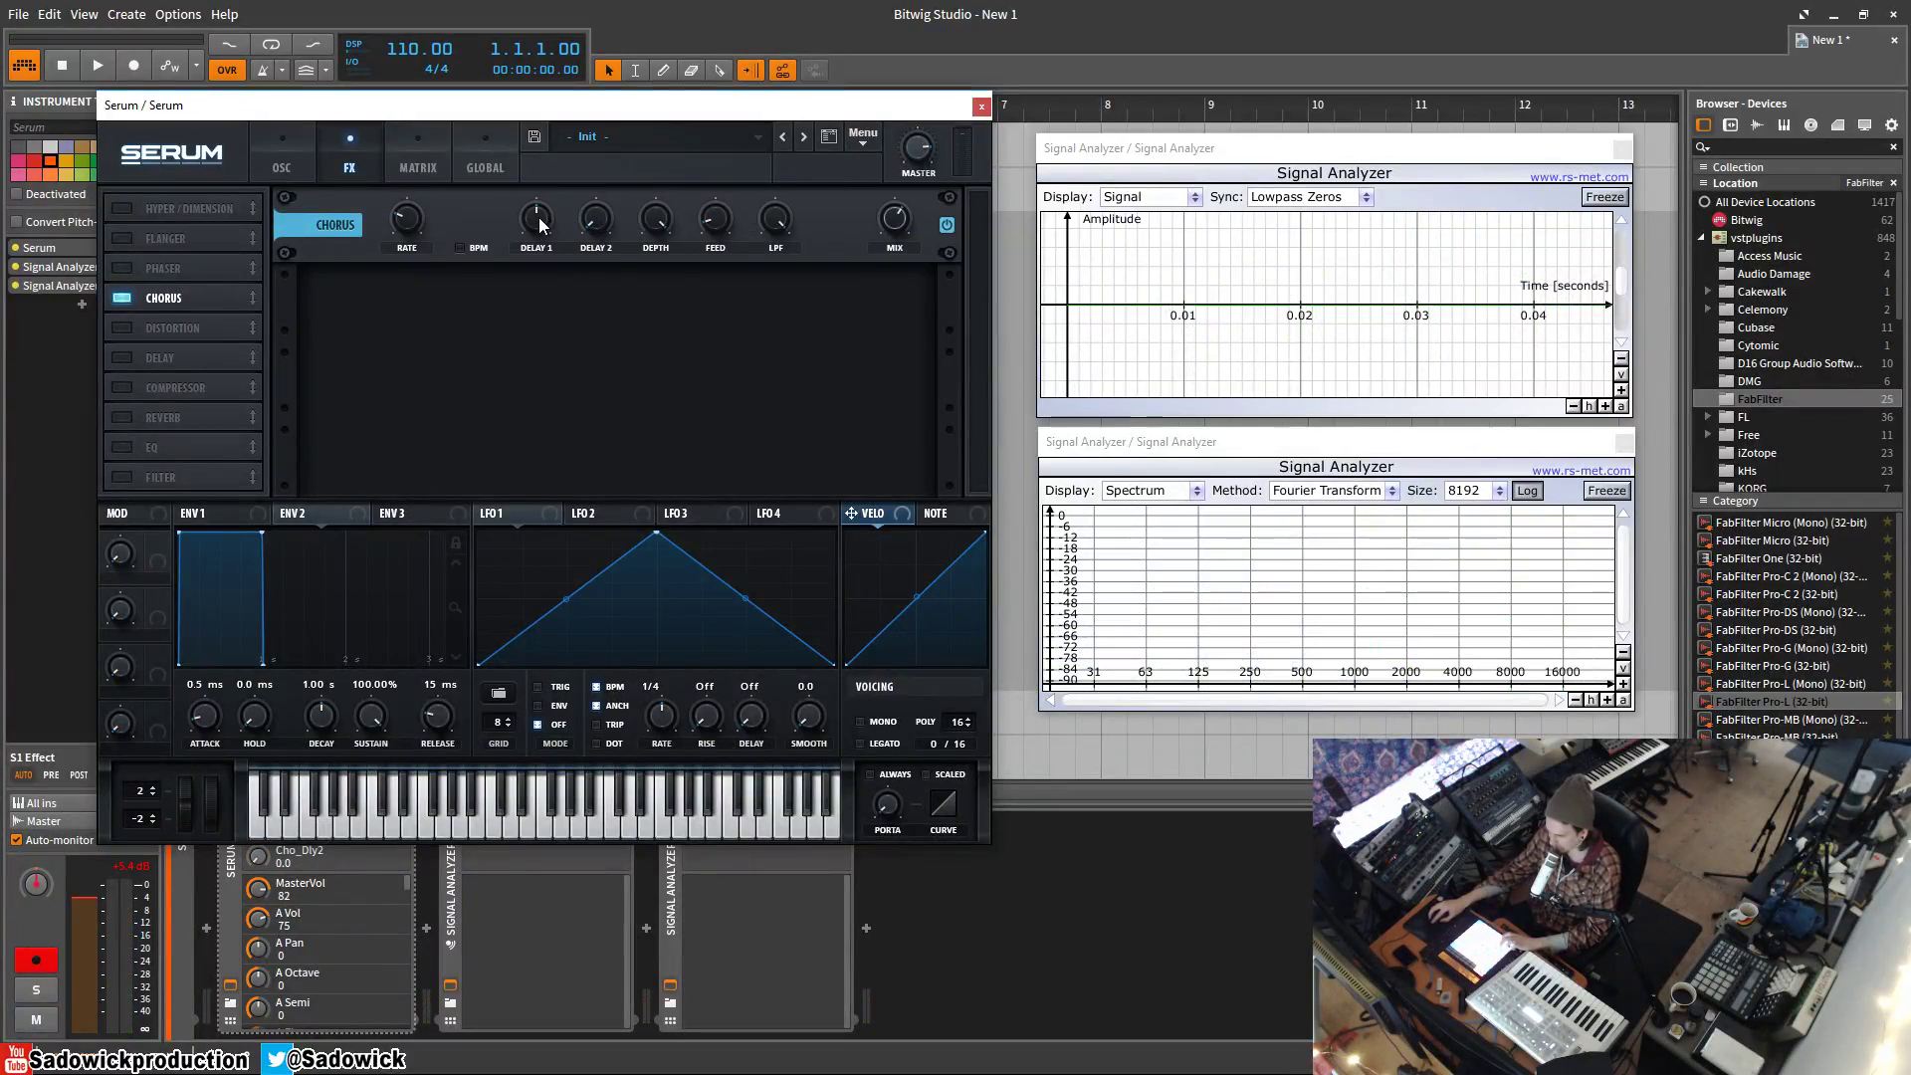
{"action": "left_click_drag", "start_coordinate": [539, 223], "coordinate": [551, 181]}
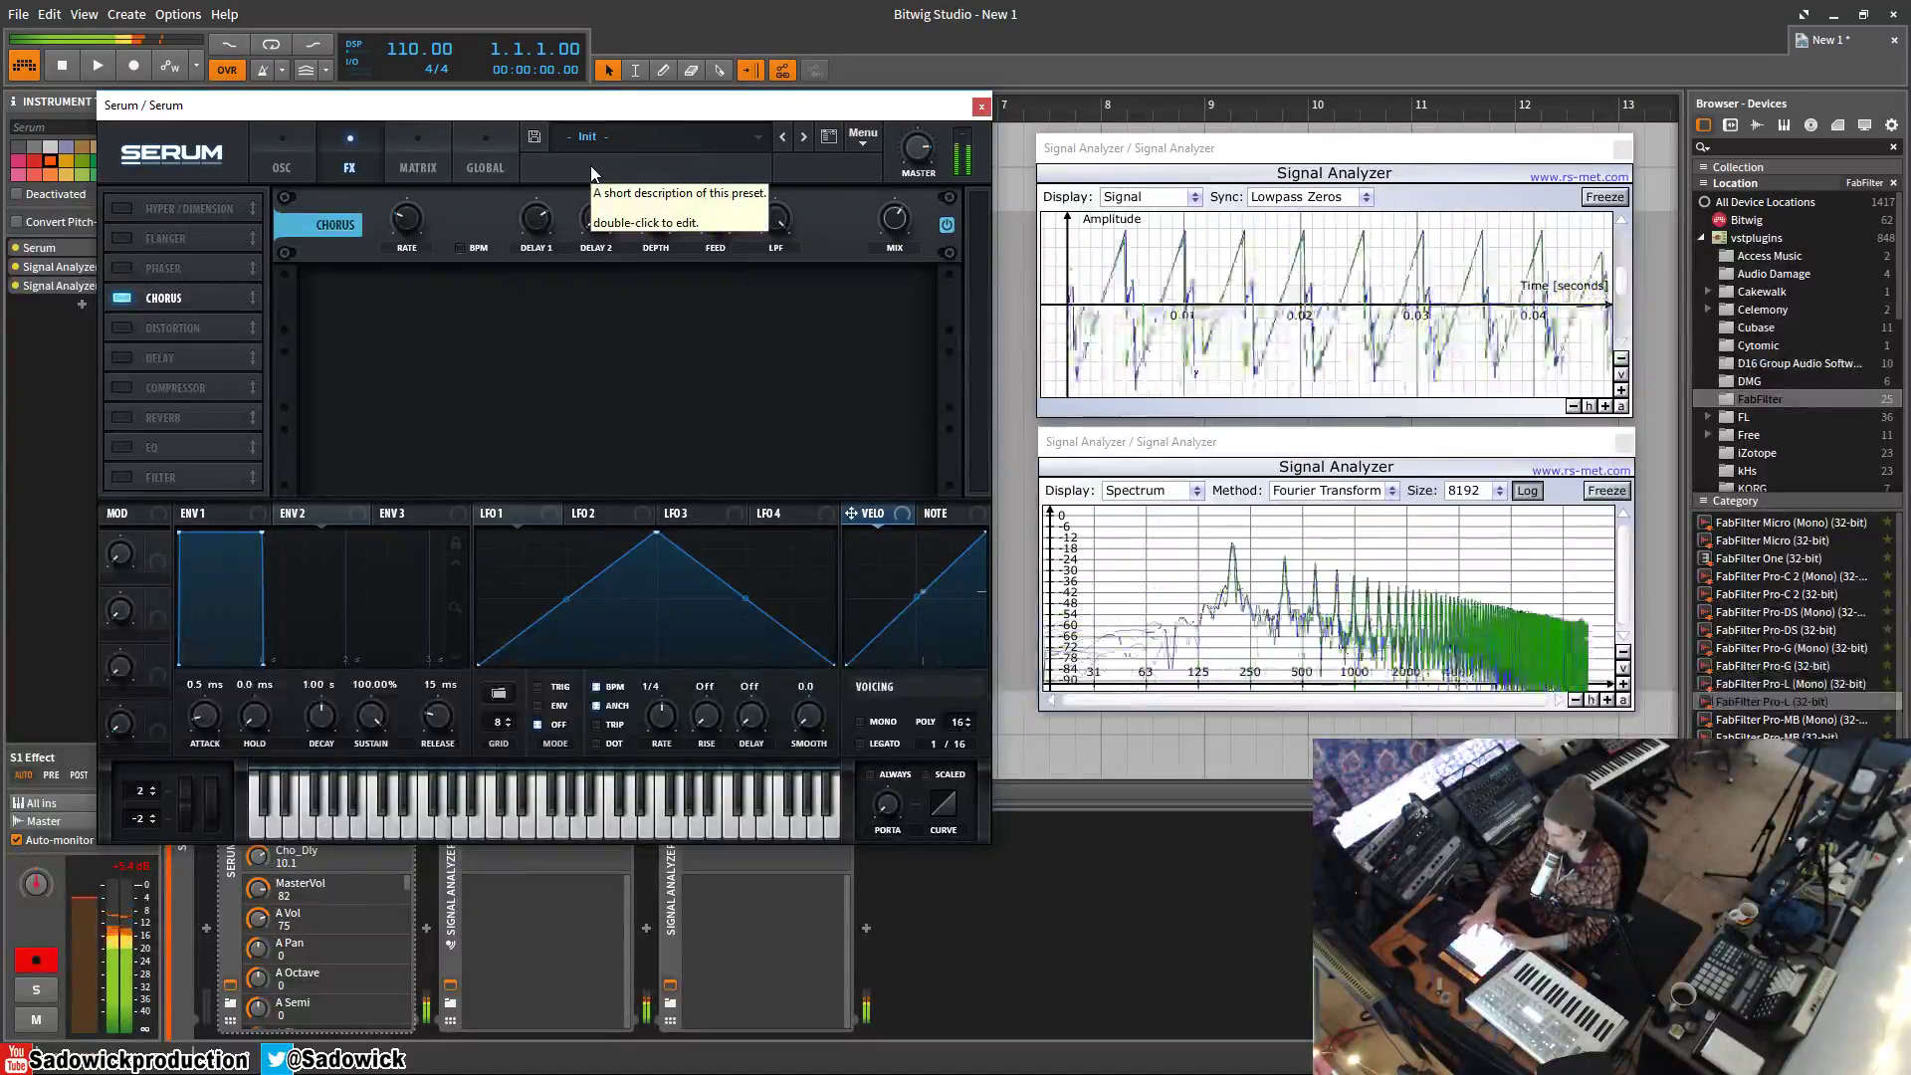
{"action": "left_click_drag", "start_coordinate": [910, 228], "coordinate": [910, 189]}
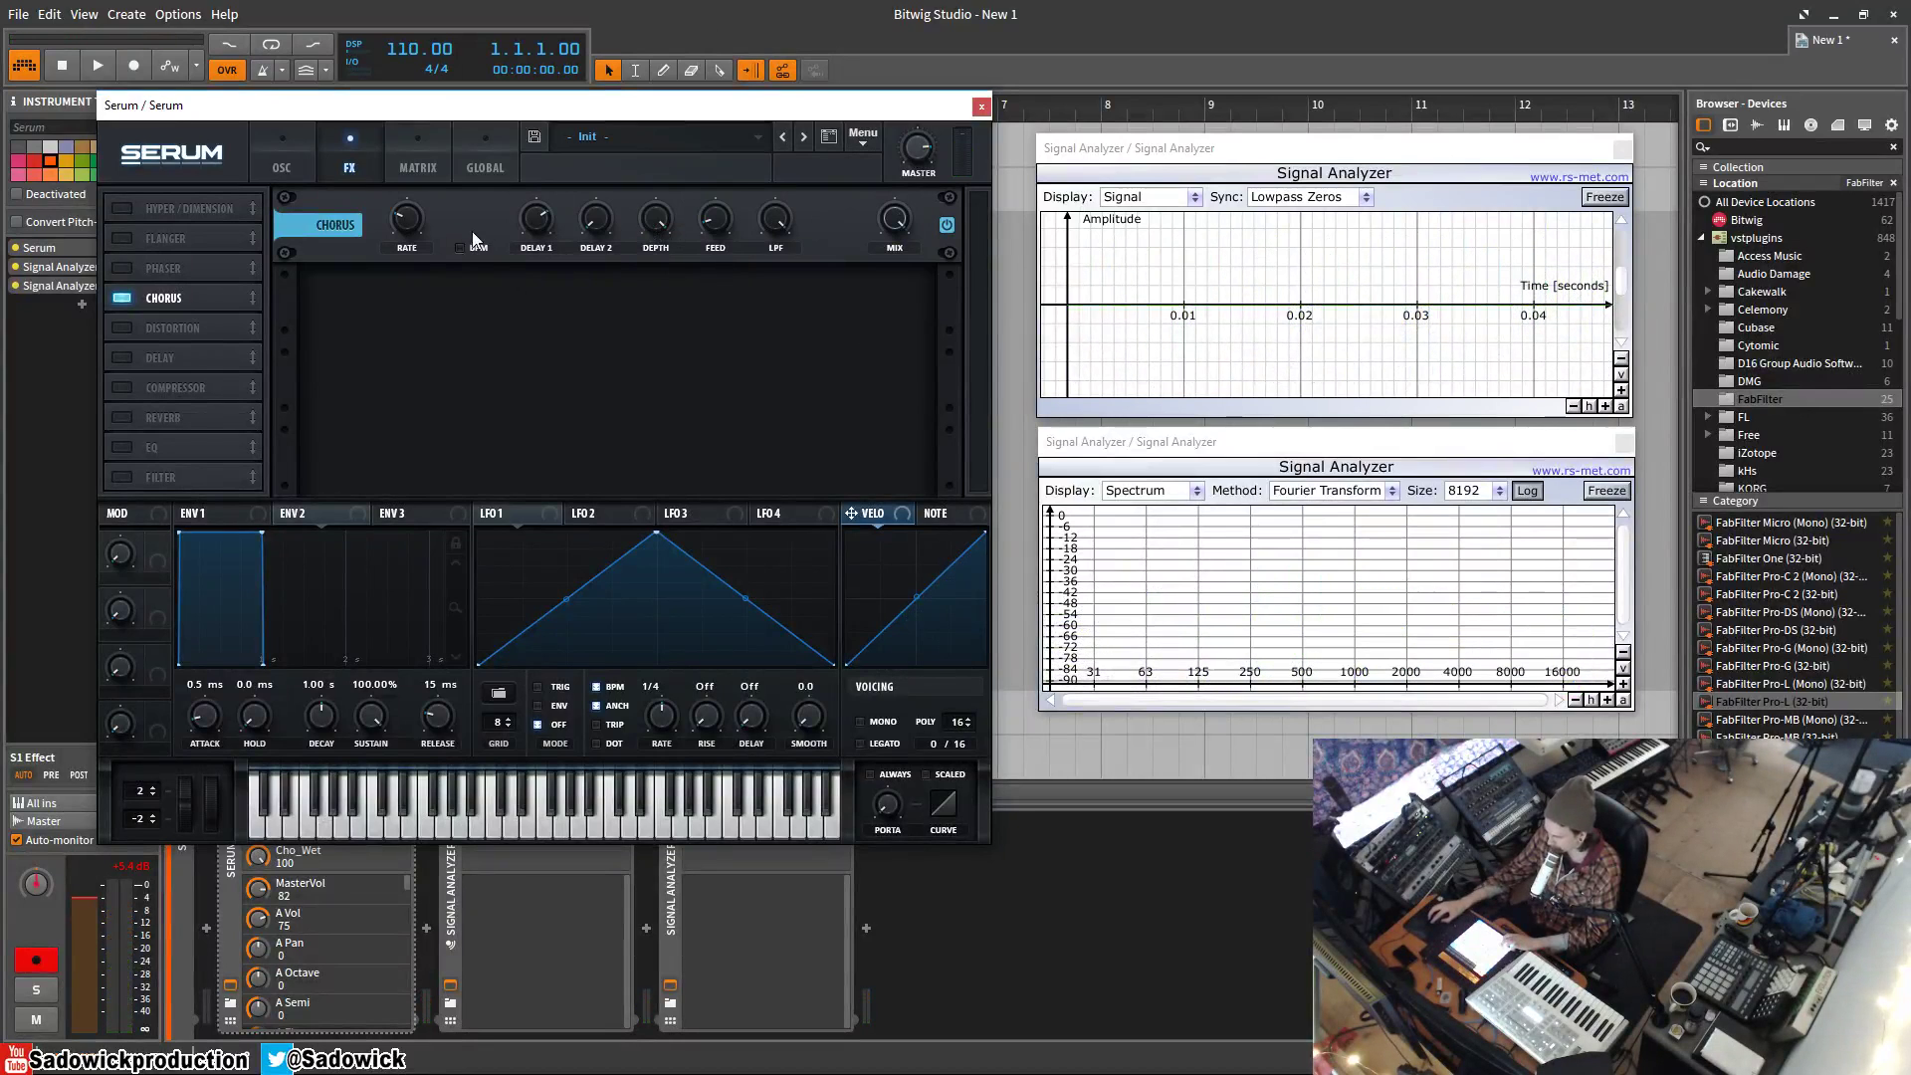
{"action": "left_click", "coordinate": [408, 220]}
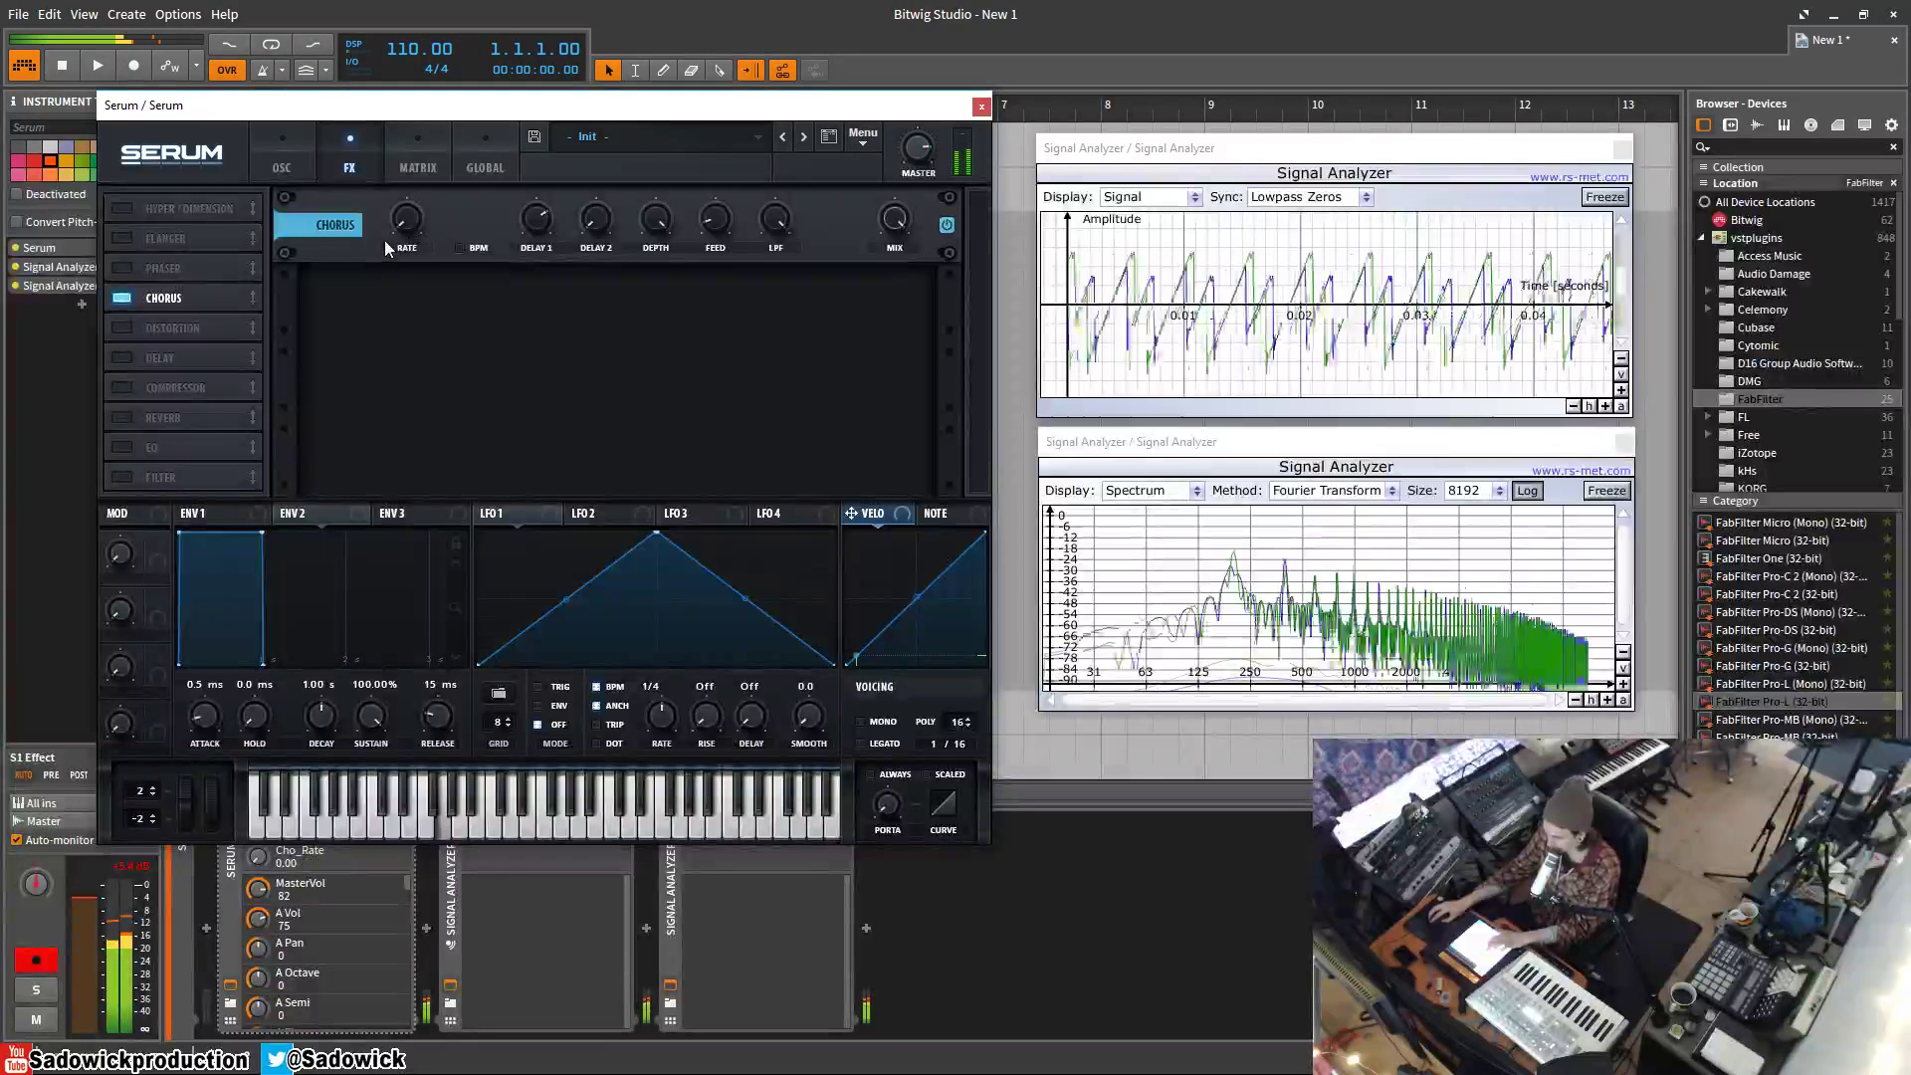
{"action": "mouse_move", "coordinate": [402, 227]}
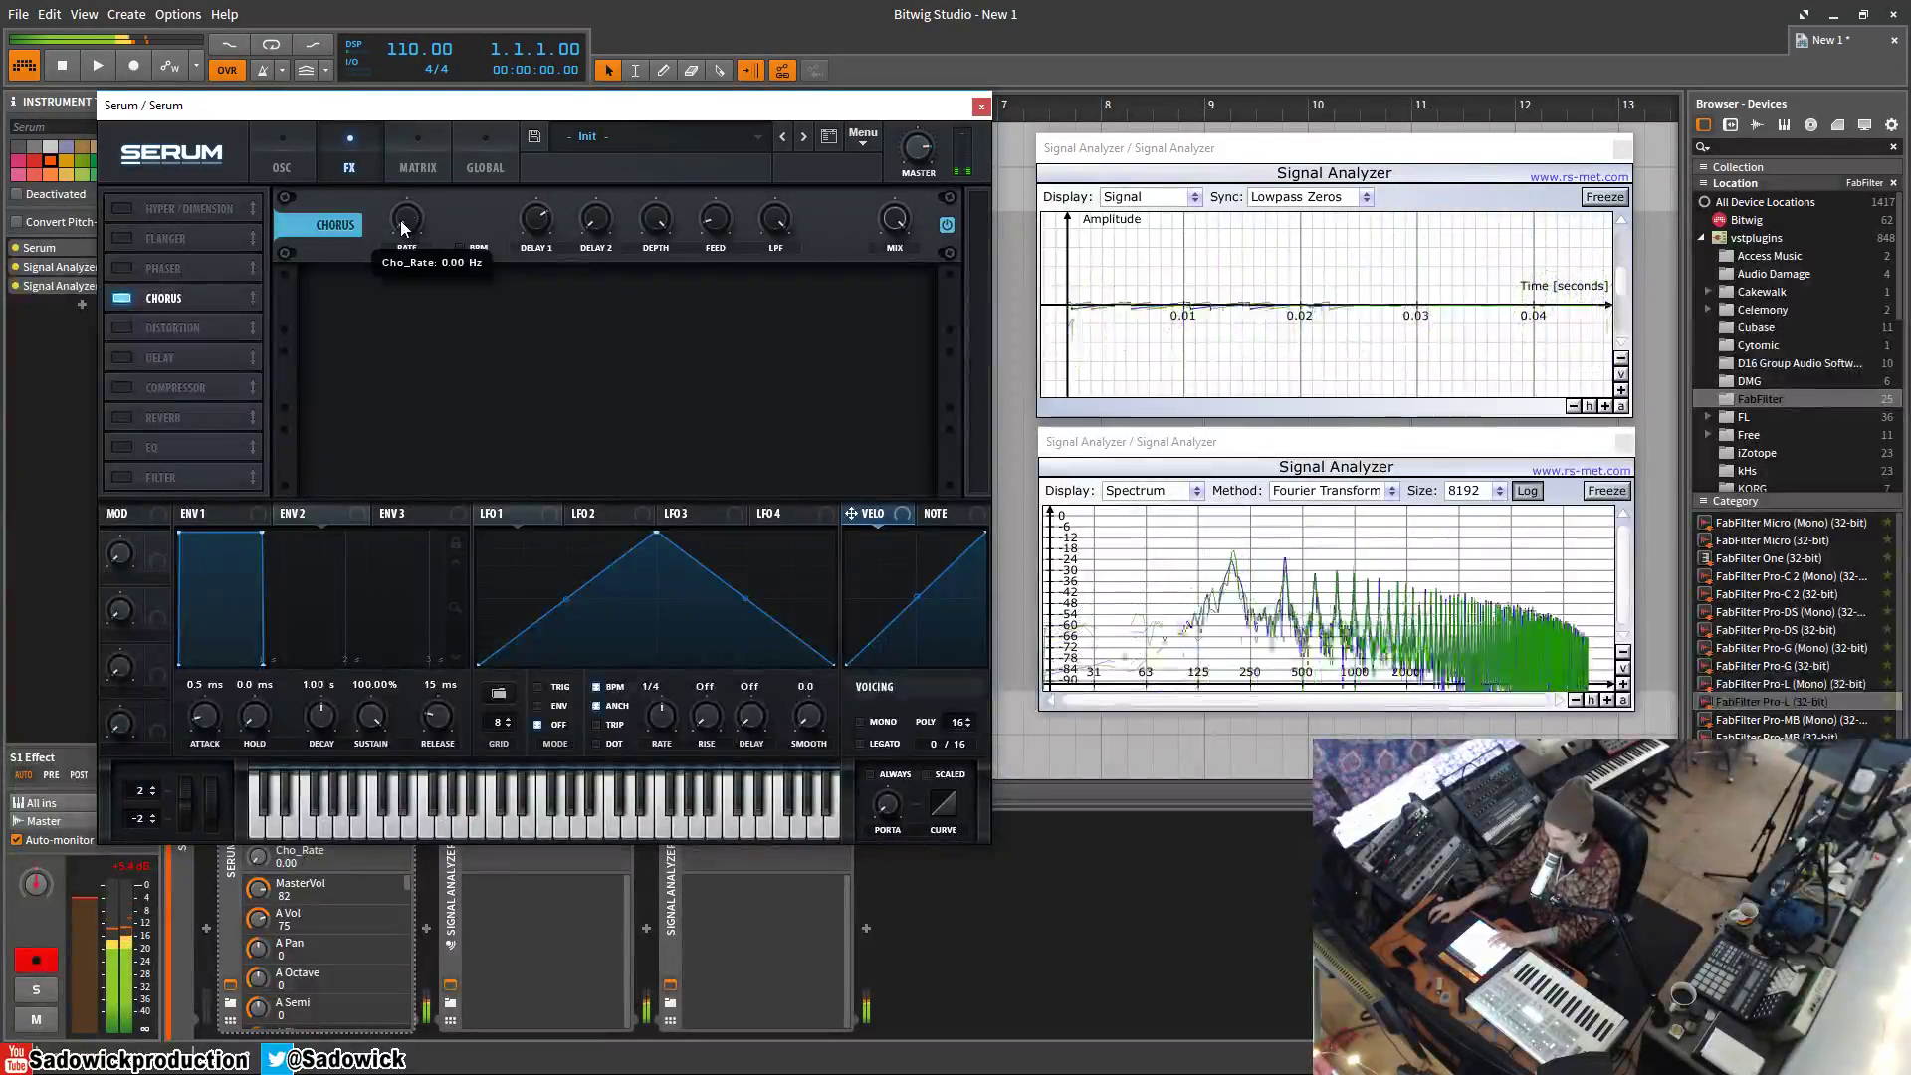
{"action": "left_click_drag", "start_coordinate": [402, 227], "coordinate": [404, 144]}
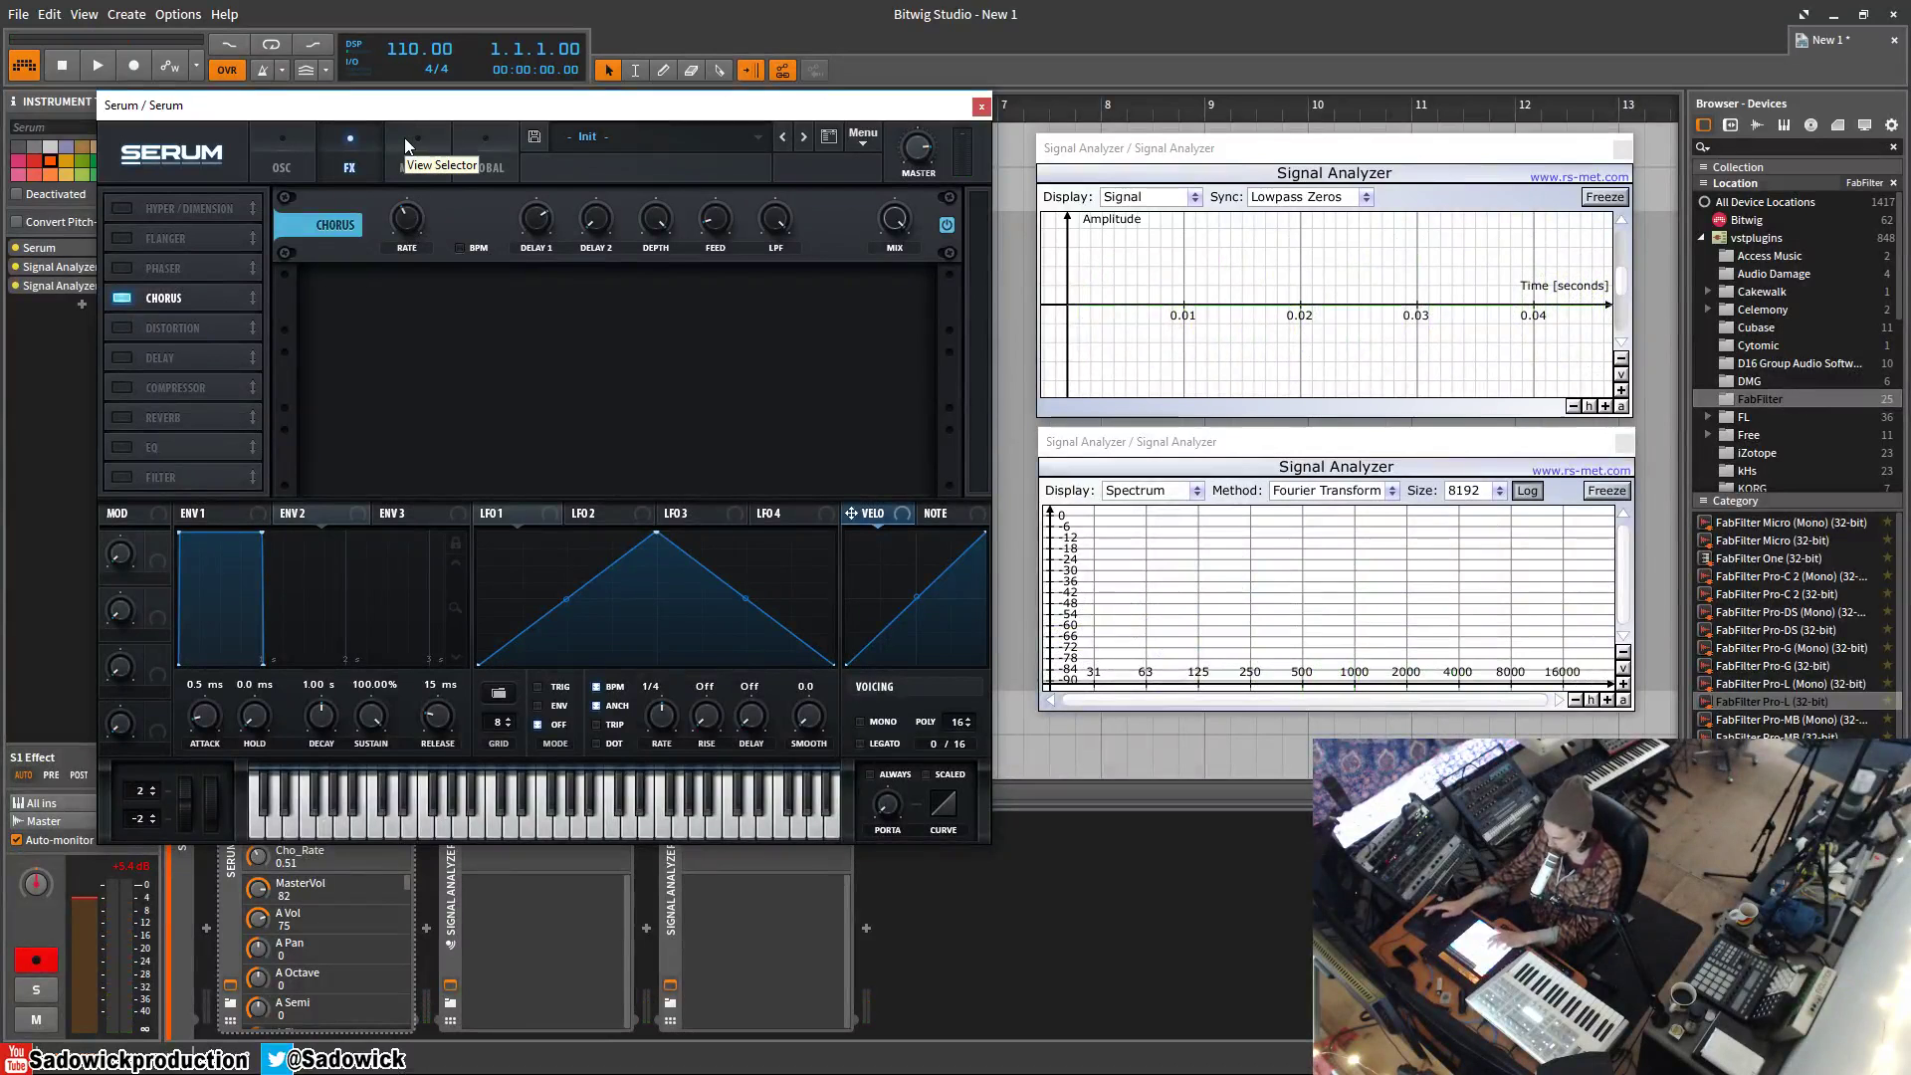
{"action": "left_click_drag", "start_coordinate": [407, 213], "coordinate": [400, 271]}
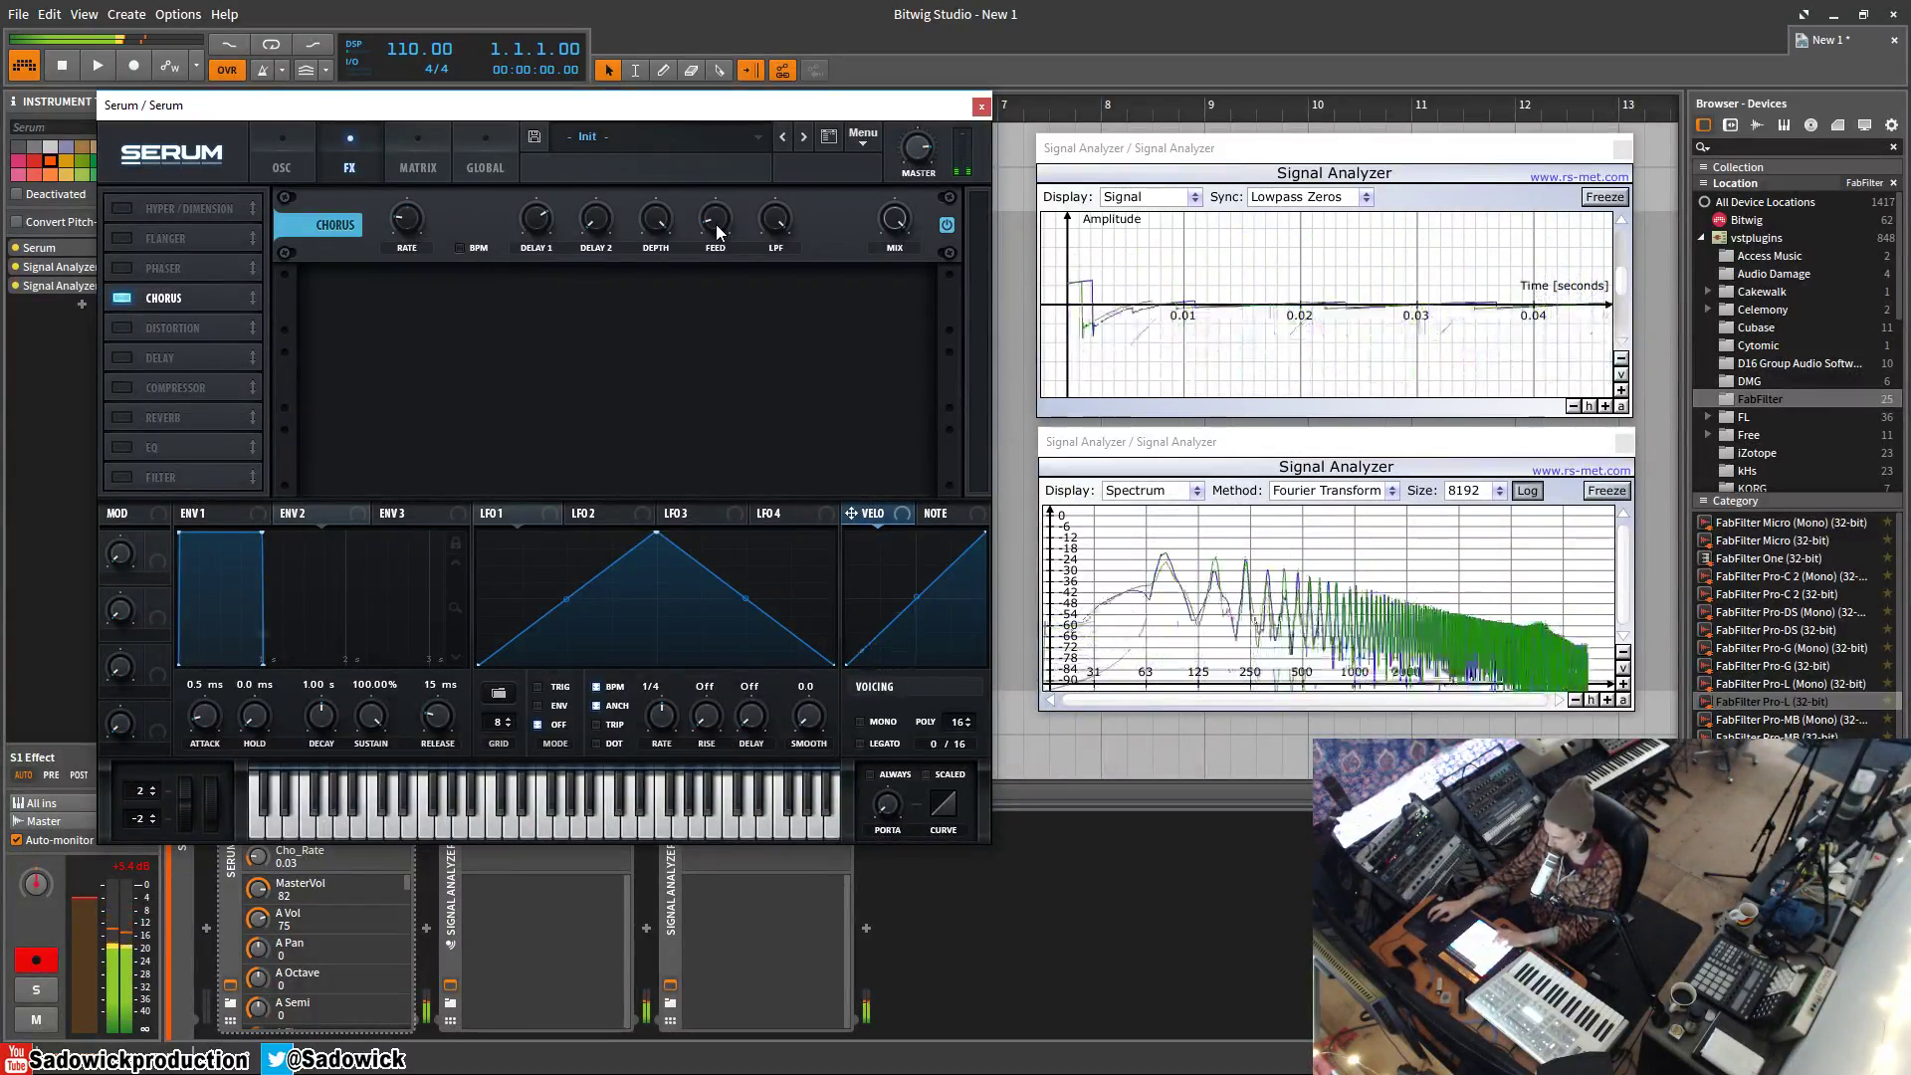
Raise chorus feedback to 53, lower the filter cutoff to about 700 Hz, and set mix to 62%.
{"action": "left_click_drag", "start_coordinate": [711, 231], "coordinate": [707, 117]}
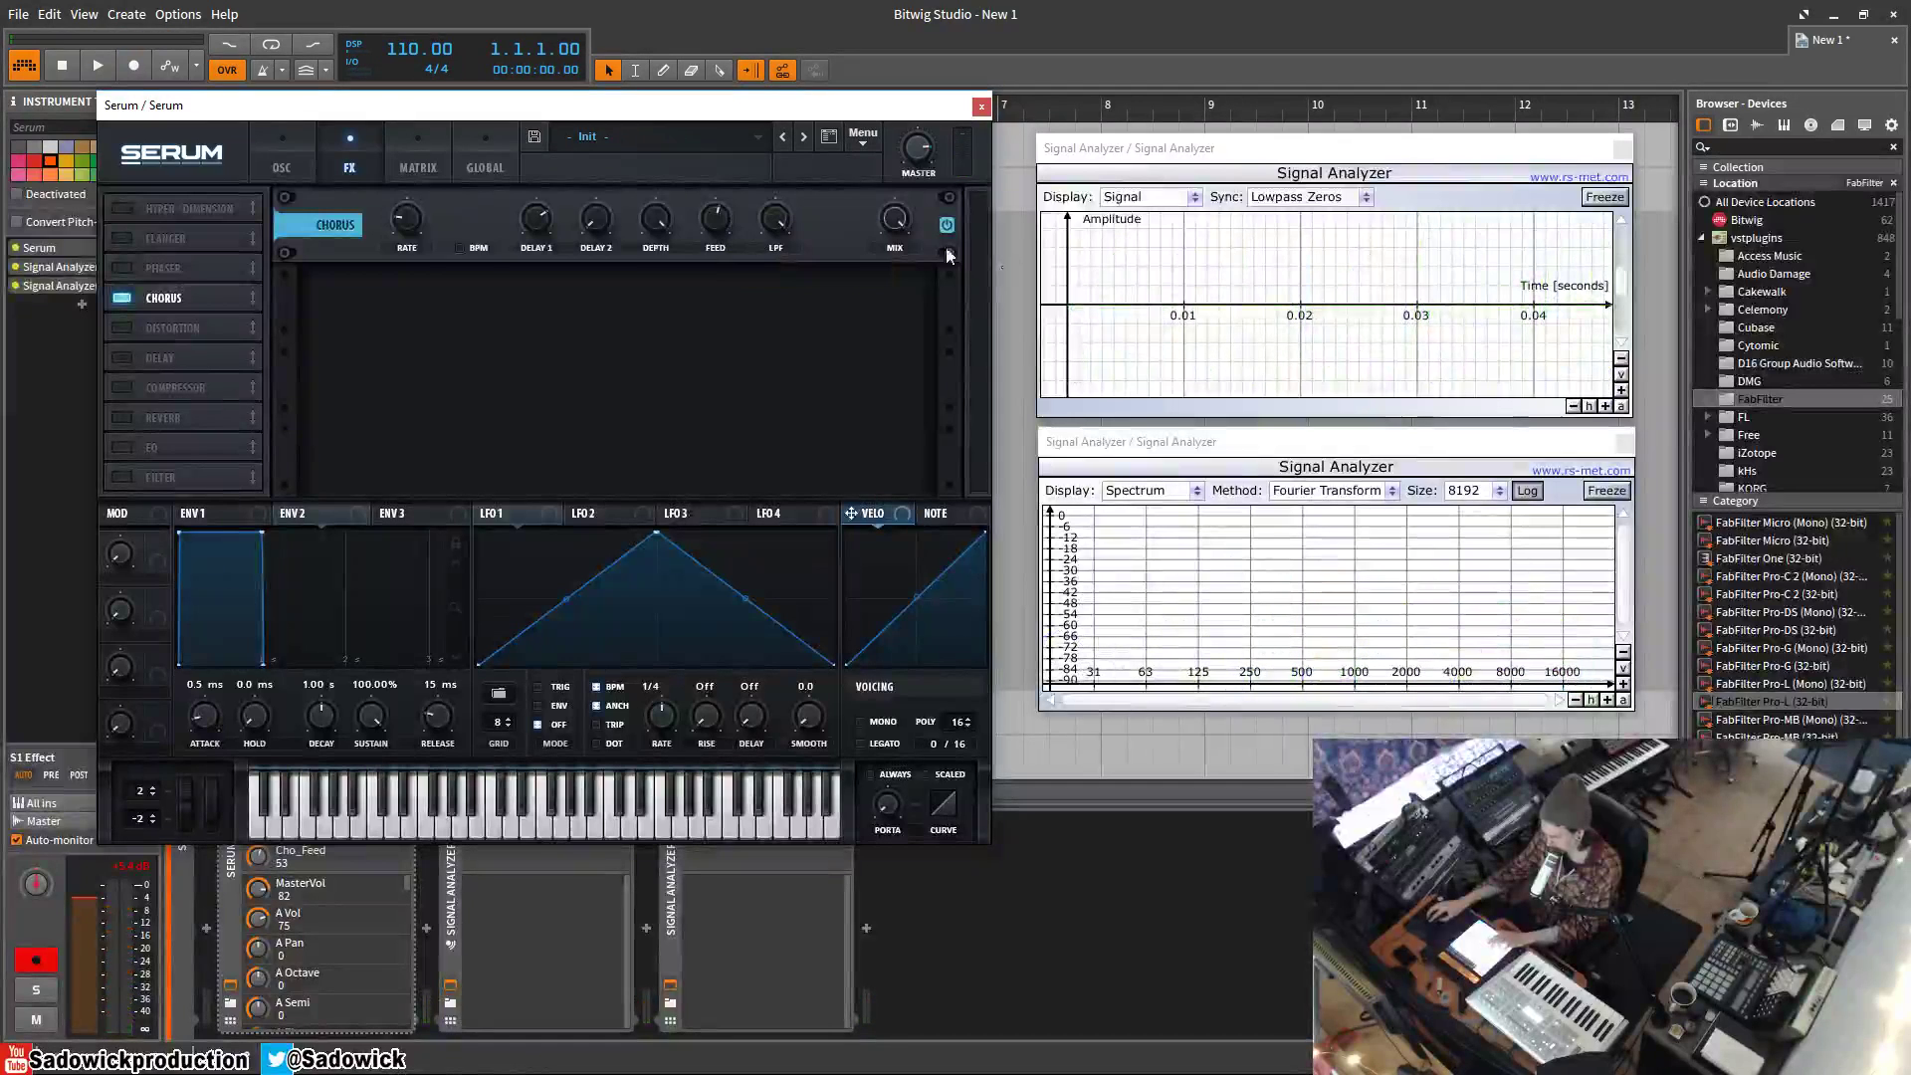
{"action": "left_click_drag", "start_coordinate": [777, 220], "coordinate": [792, 451]}
{"action": "left_click_drag", "start_coordinate": [901, 223], "coordinate": [893, 326]}
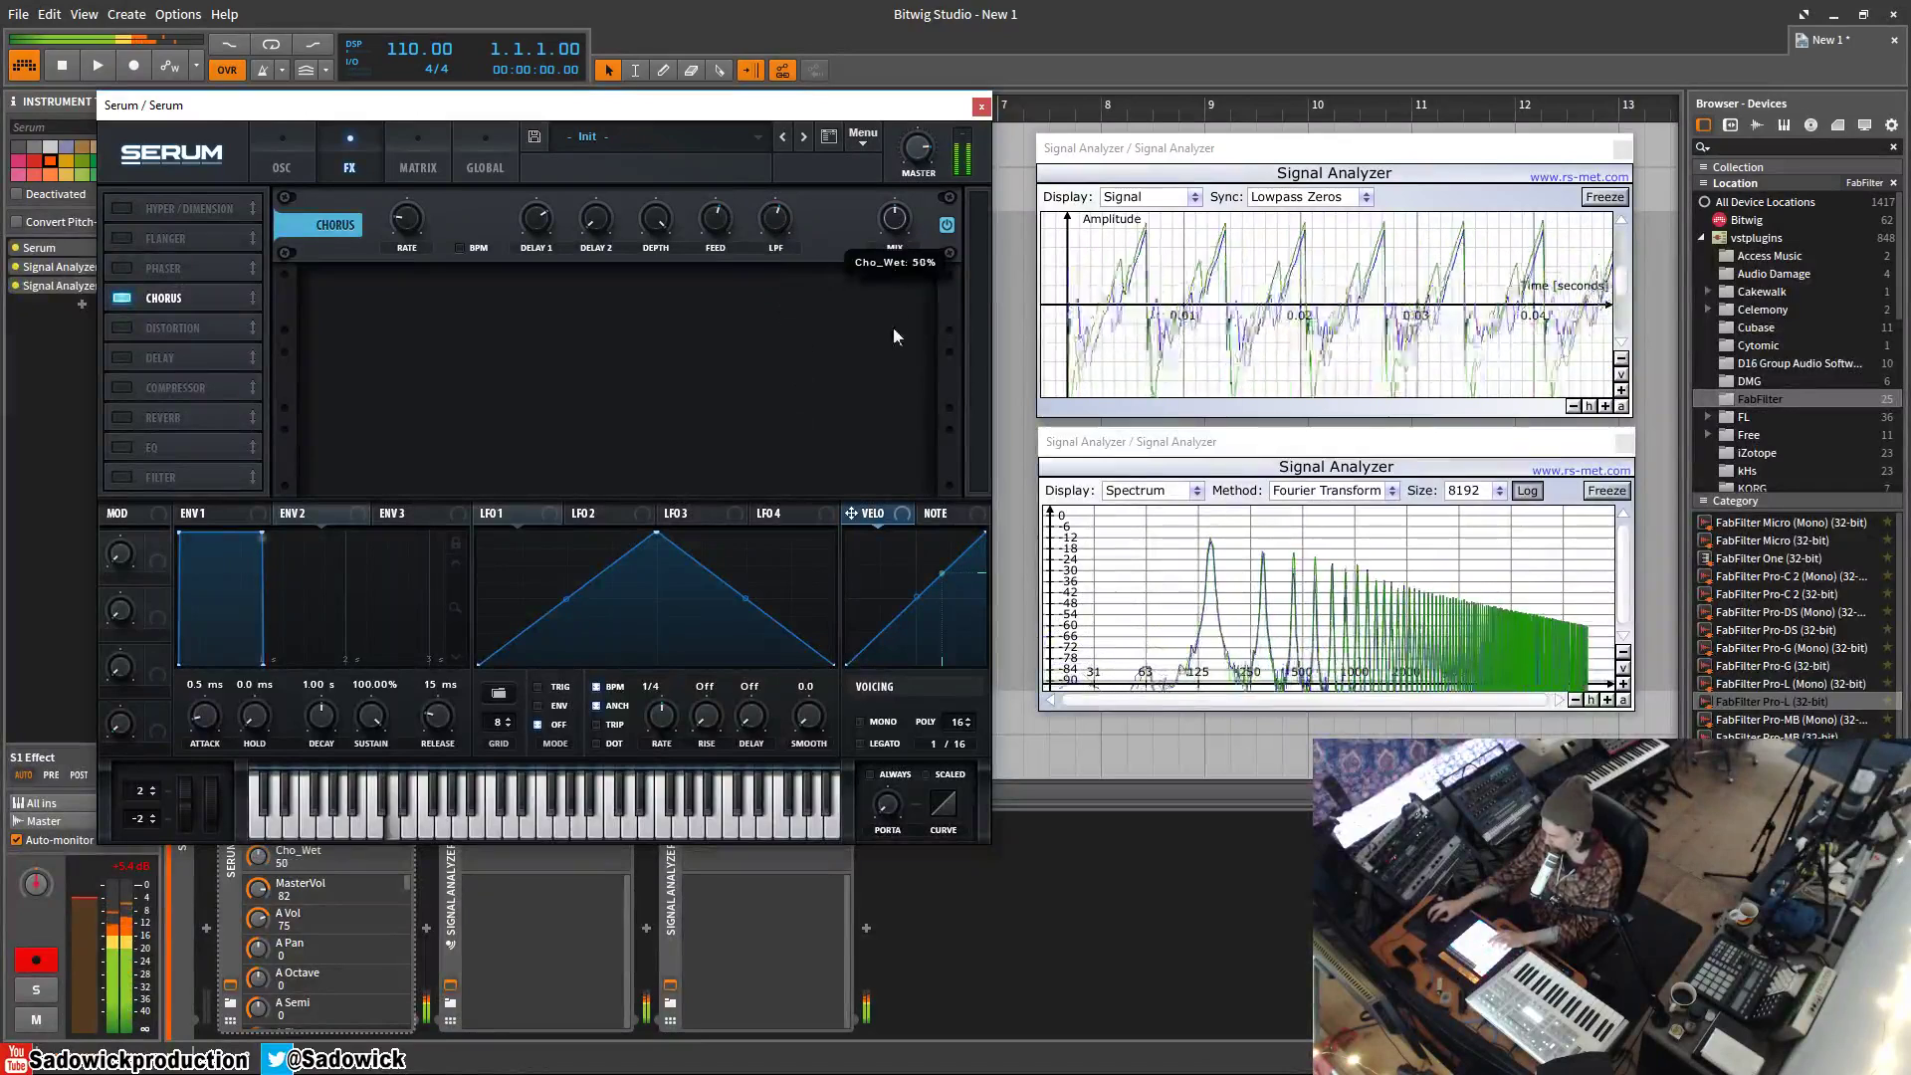
{"action": "left_click", "coordinate": [778, 213]}
{"action": "left_click_drag", "start_coordinate": [796, 221], "coordinate": [906, 192]}
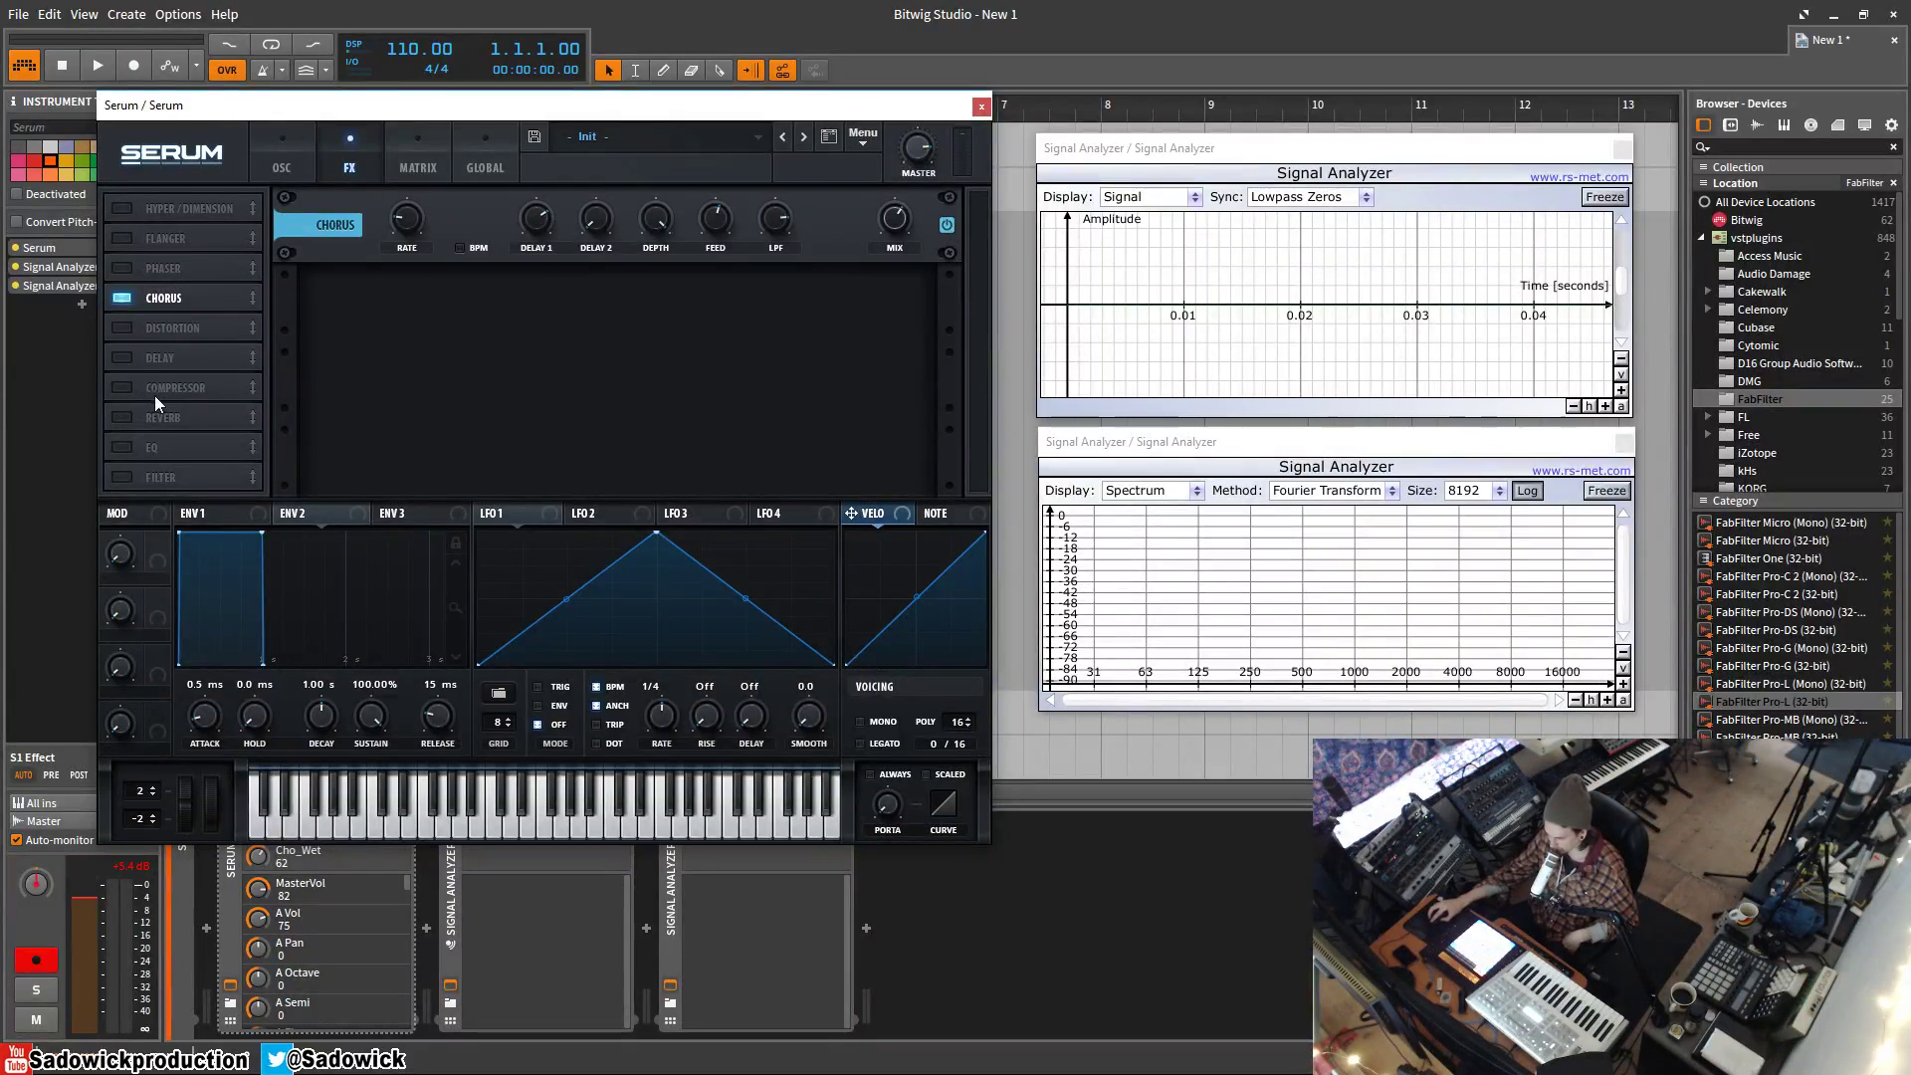
{"action": "left_click", "coordinate": [122, 417]}
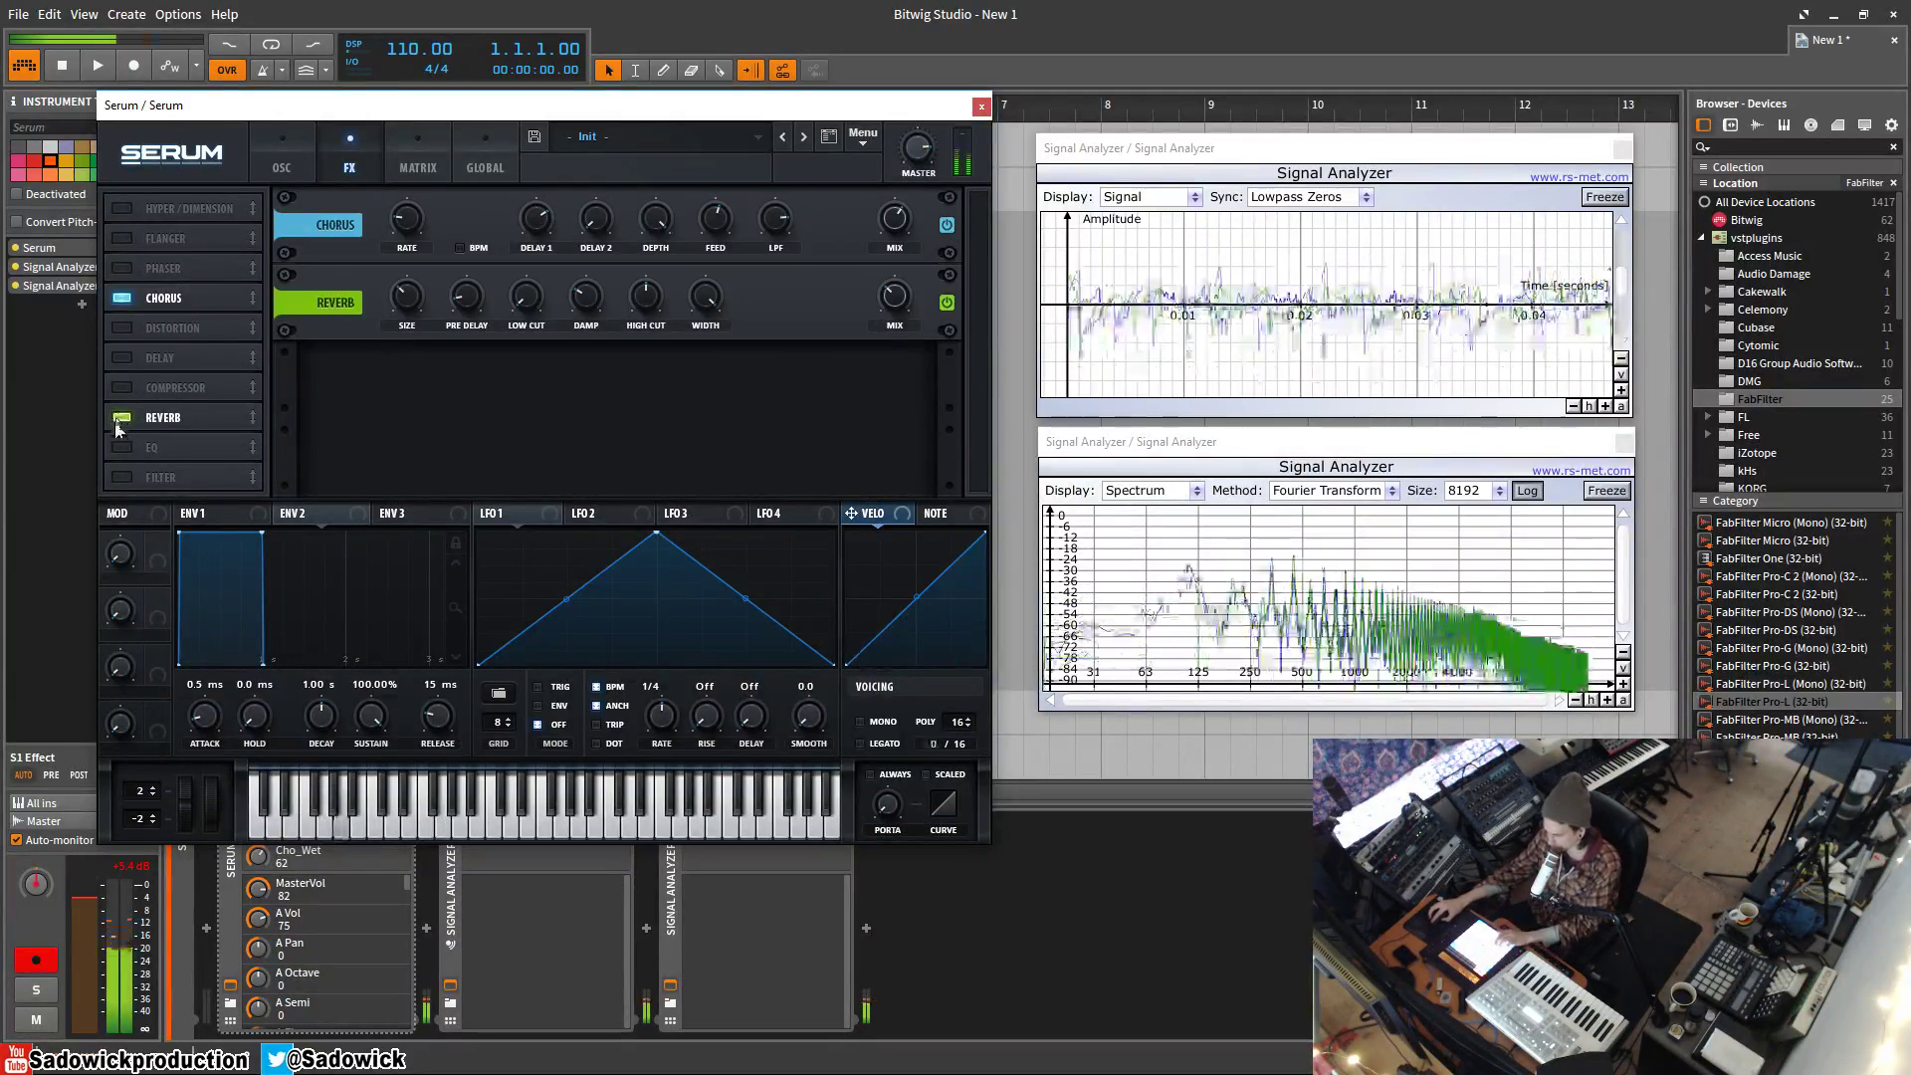
{"action": "left_click", "coordinate": [119, 418]}
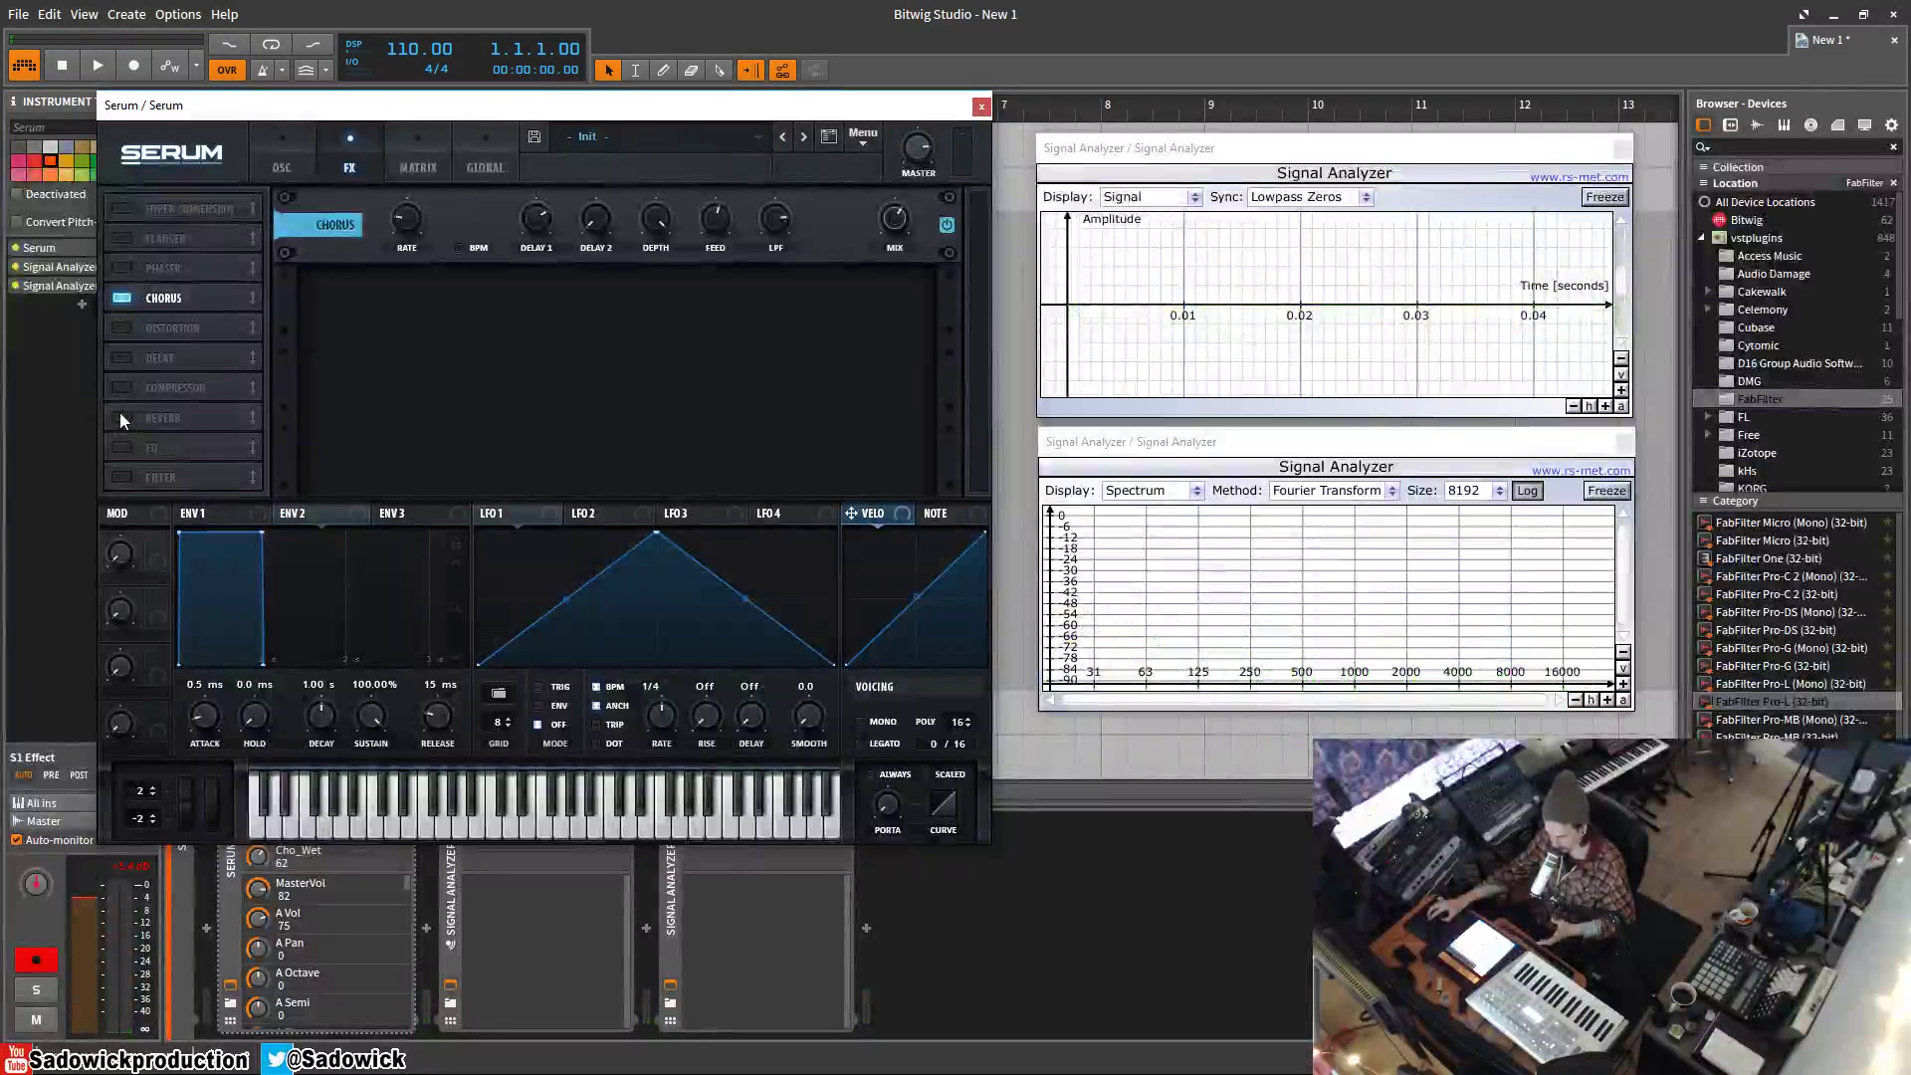